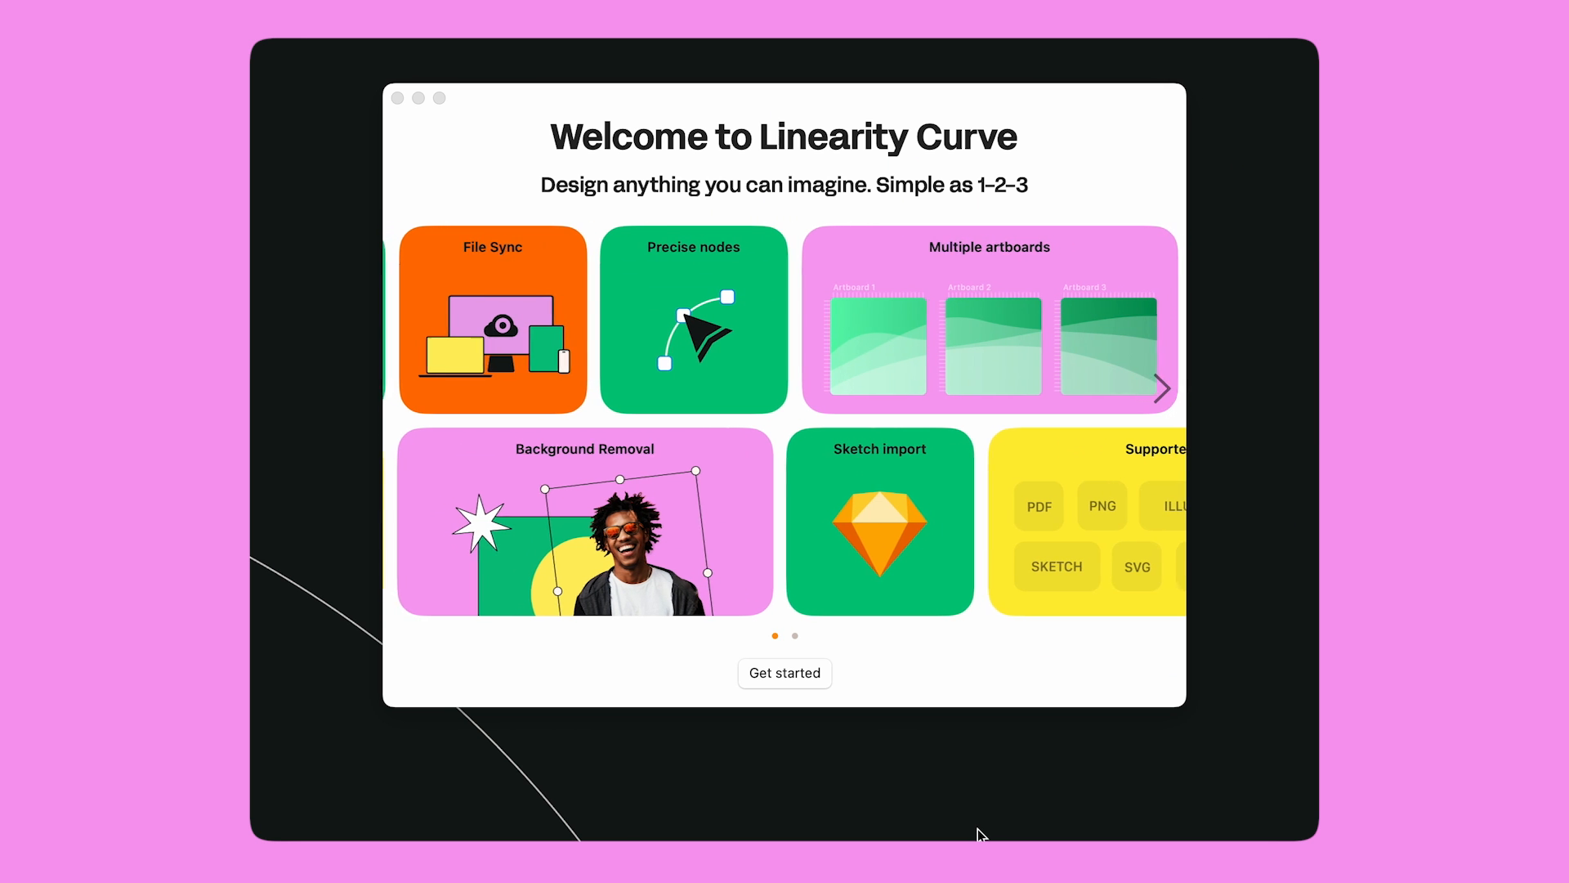
Choose Get started on the Welcome to Linearity Curve screen to reach sign-up
left_click(798, 683)
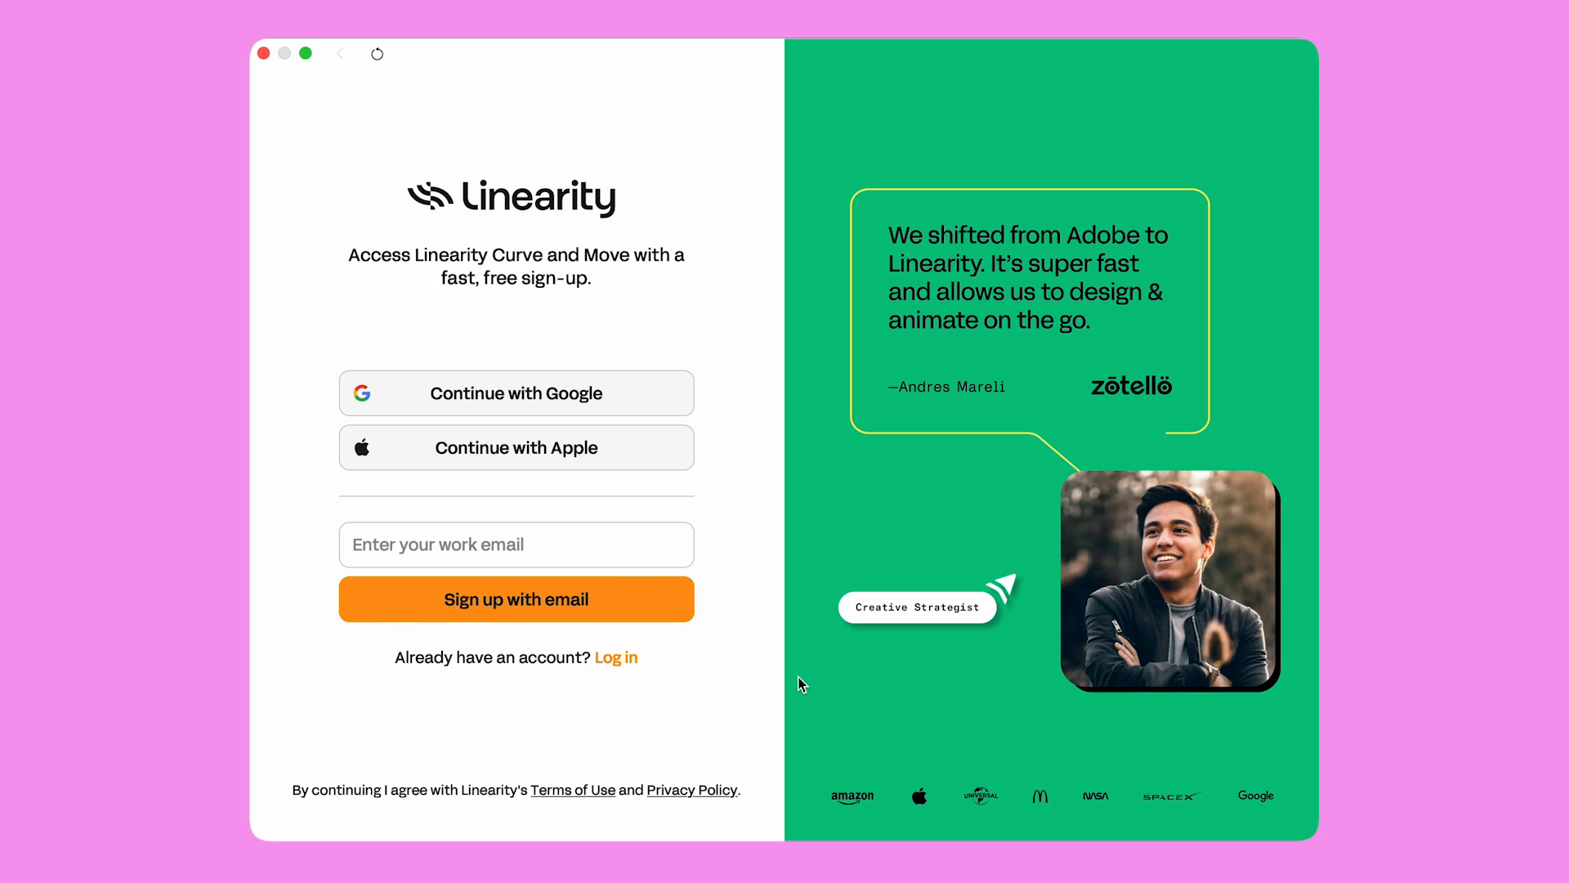
Switch to the log-in form and sign in with the account e-mail and password
left_click(616, 659)
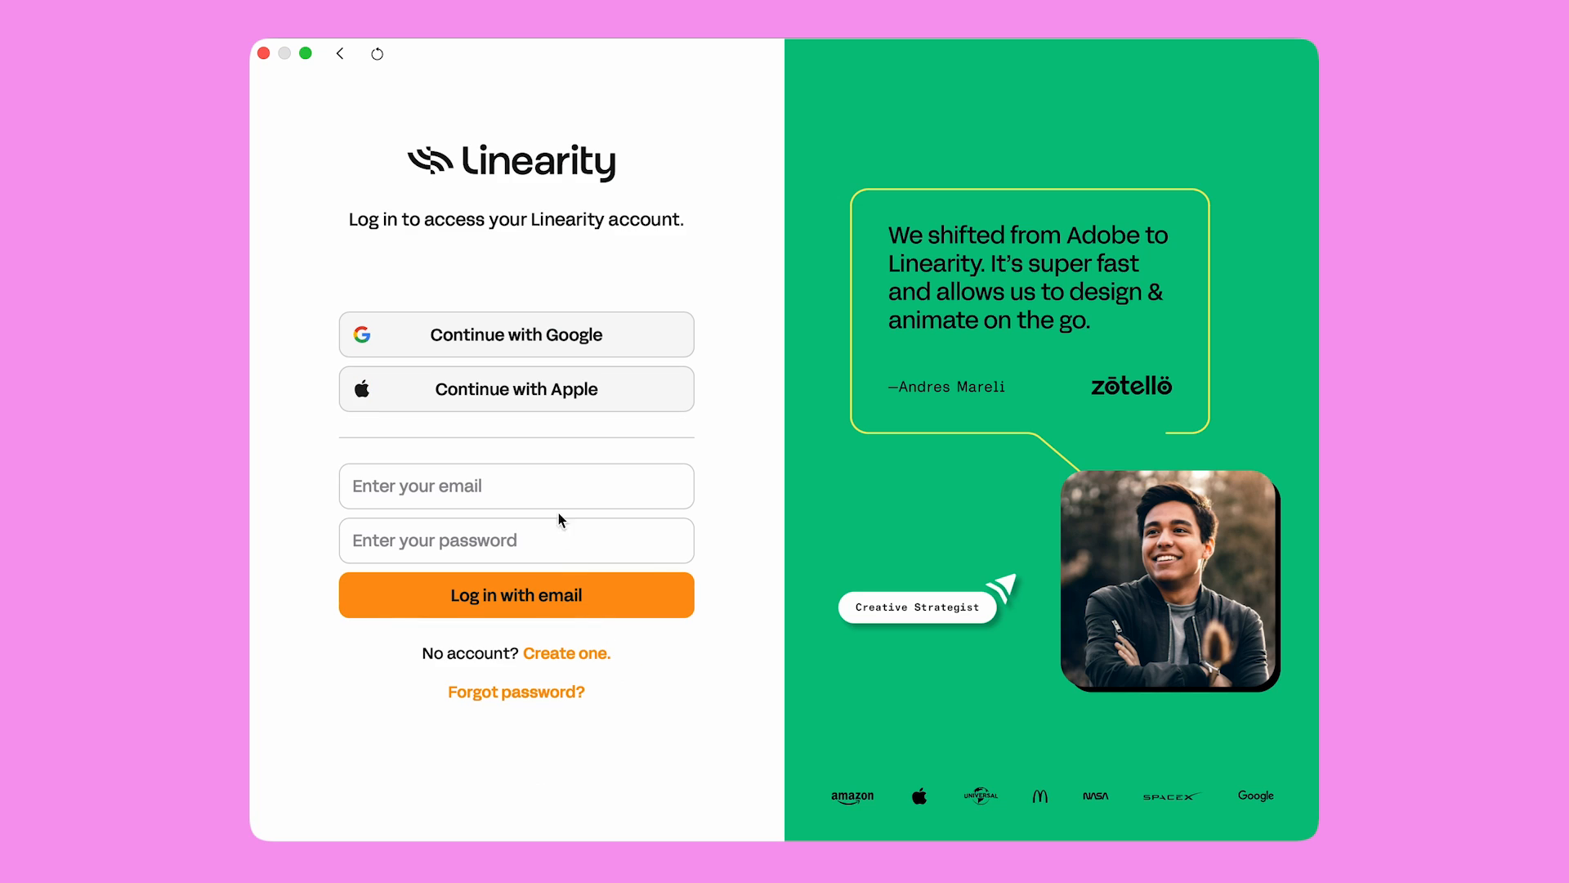
left_click(553, 483)
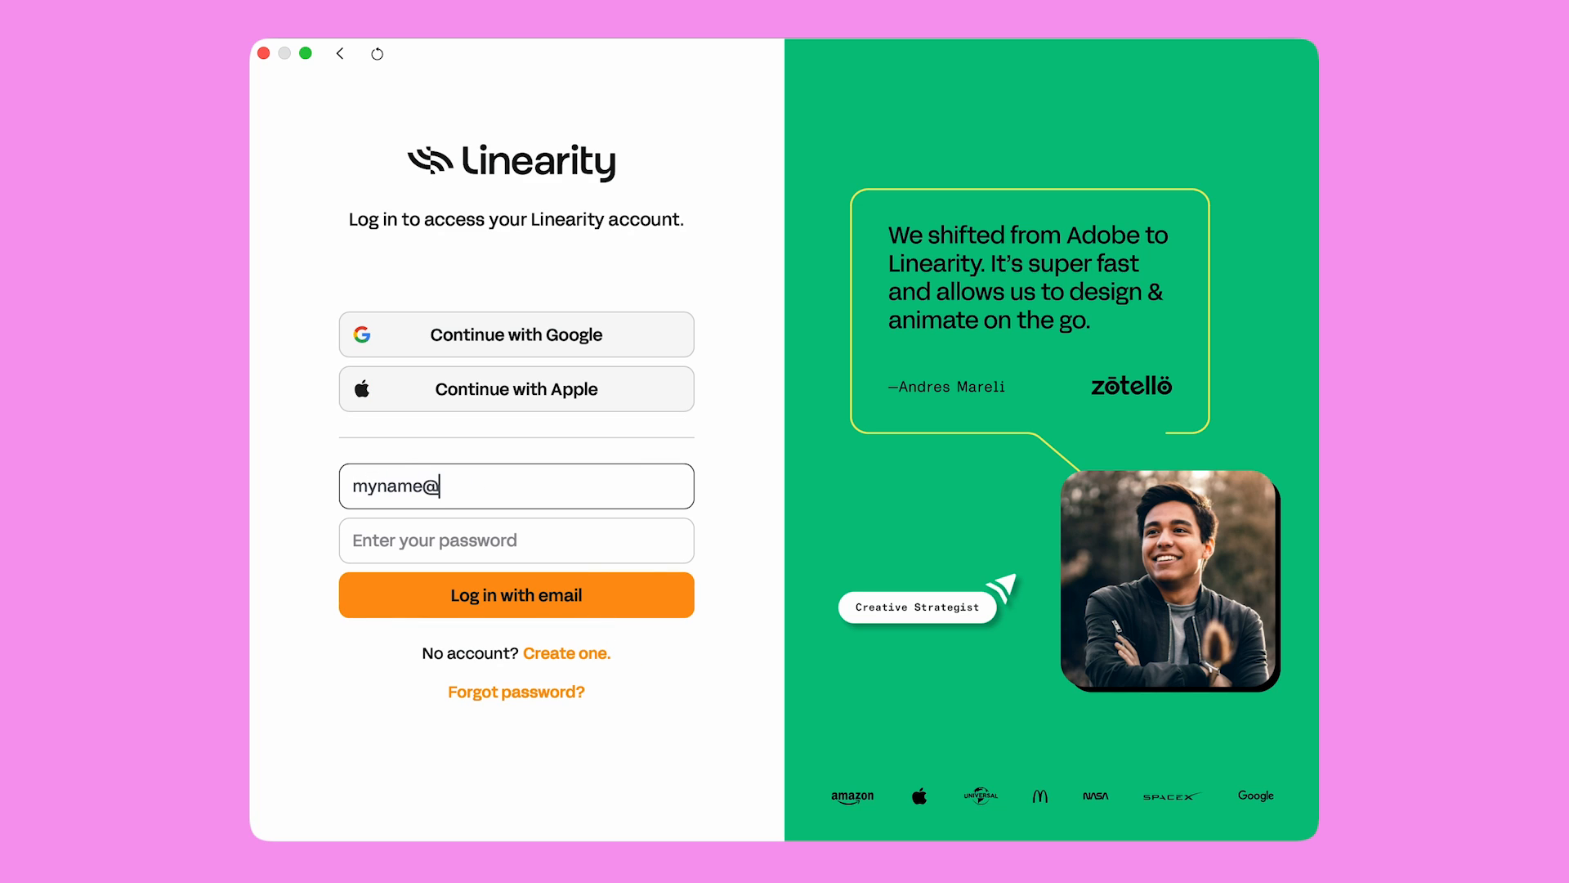
key("Tab")
type("••••••••••••••••••••")
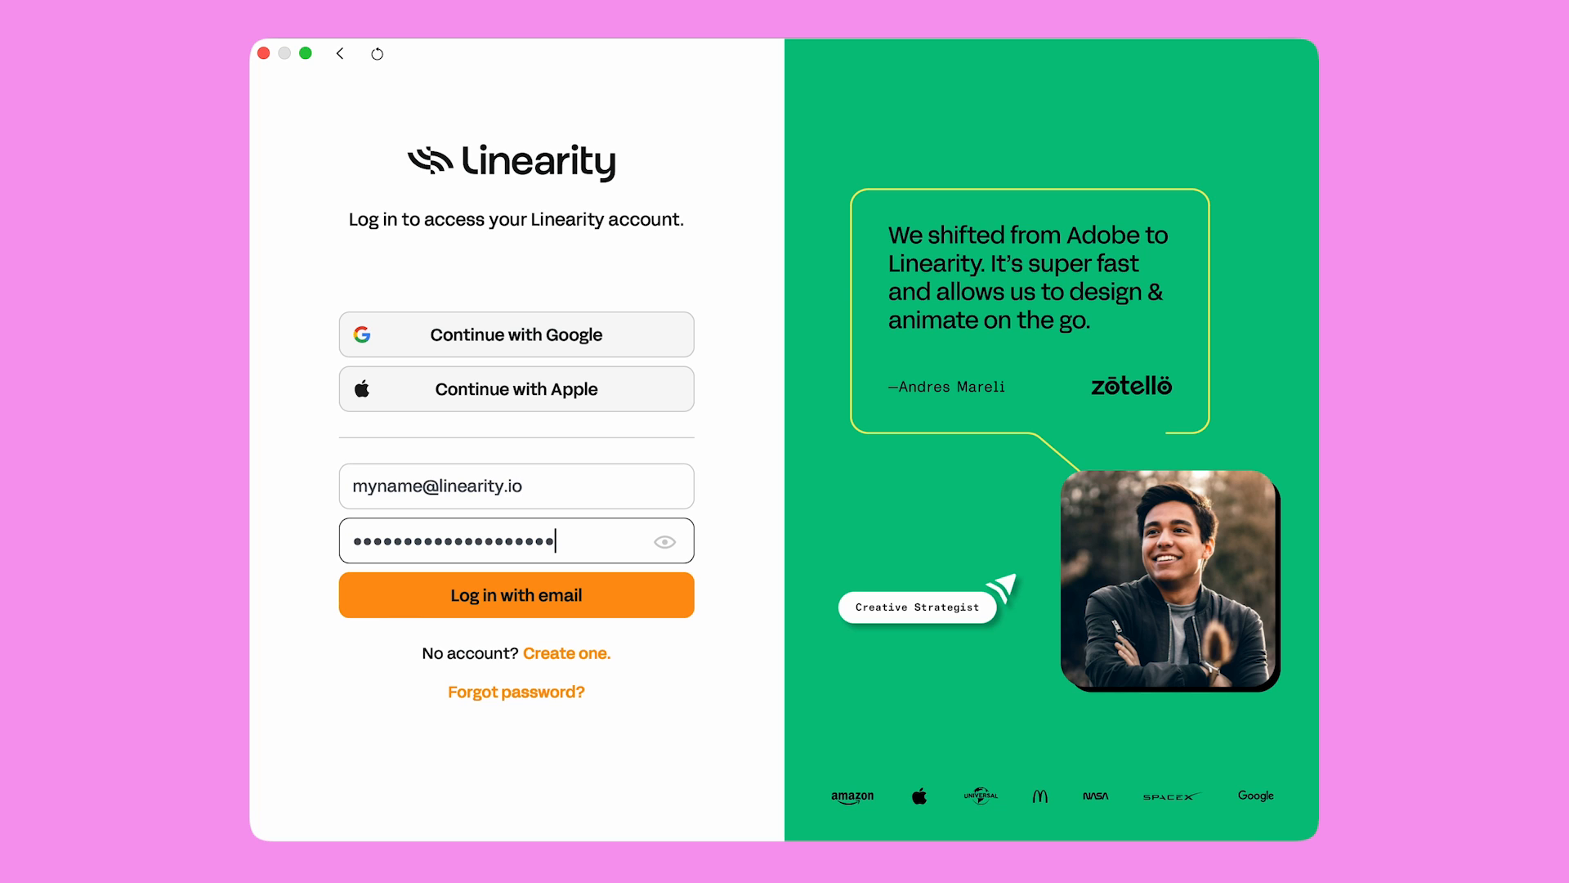
left_click(581, 600)
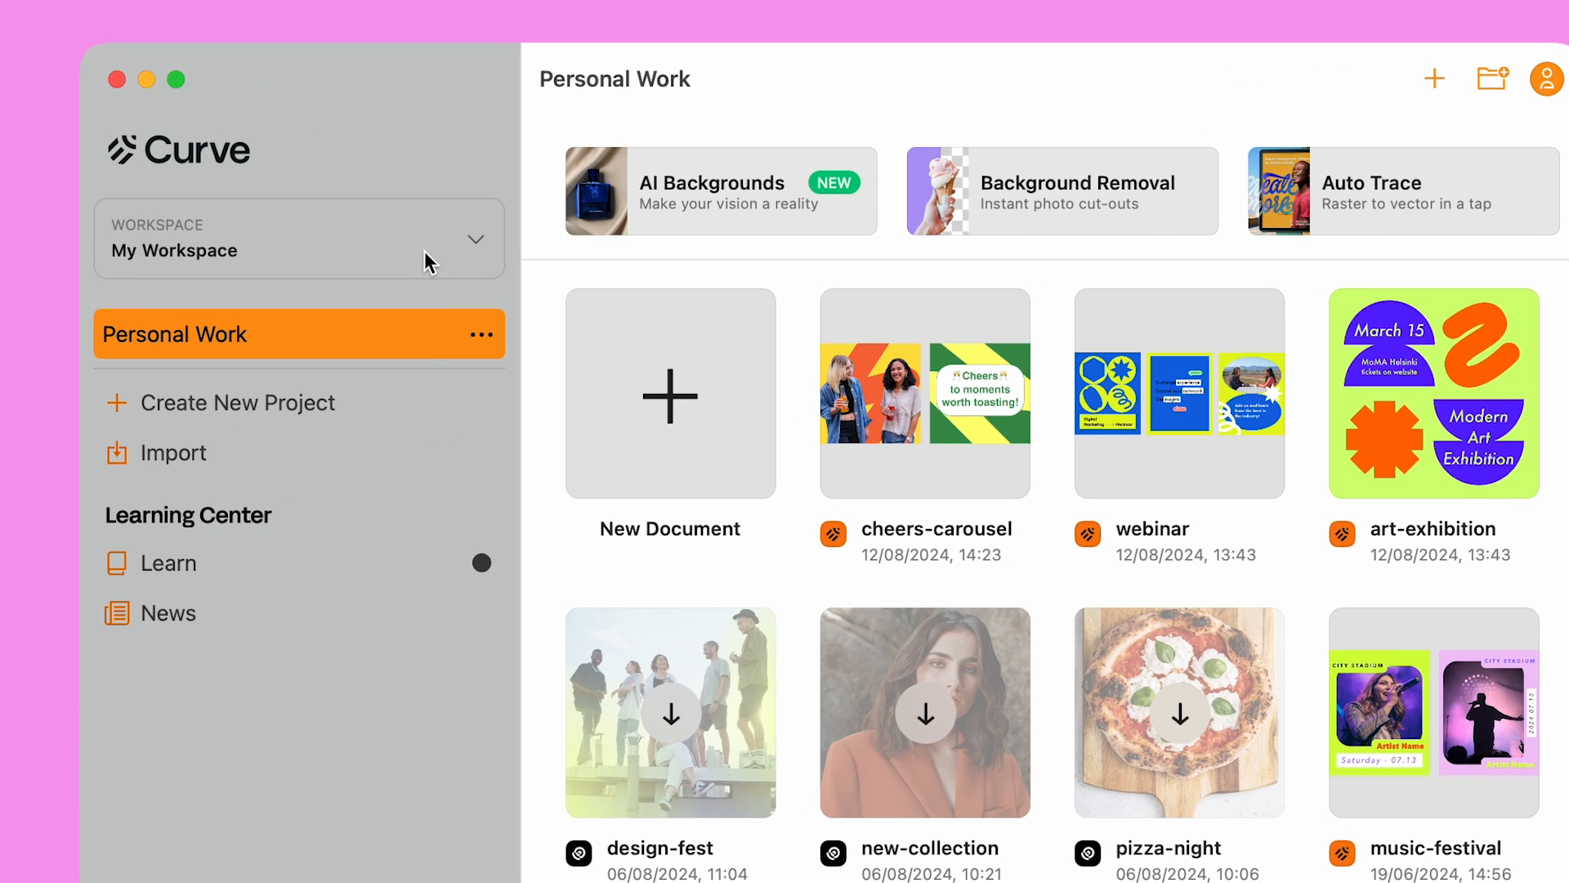
Rename My Workspace to the owner's name plus 'Workspace' in Workspace Settings, then return to Personal Work
left_click(425, 252)
left_click(428, 234)
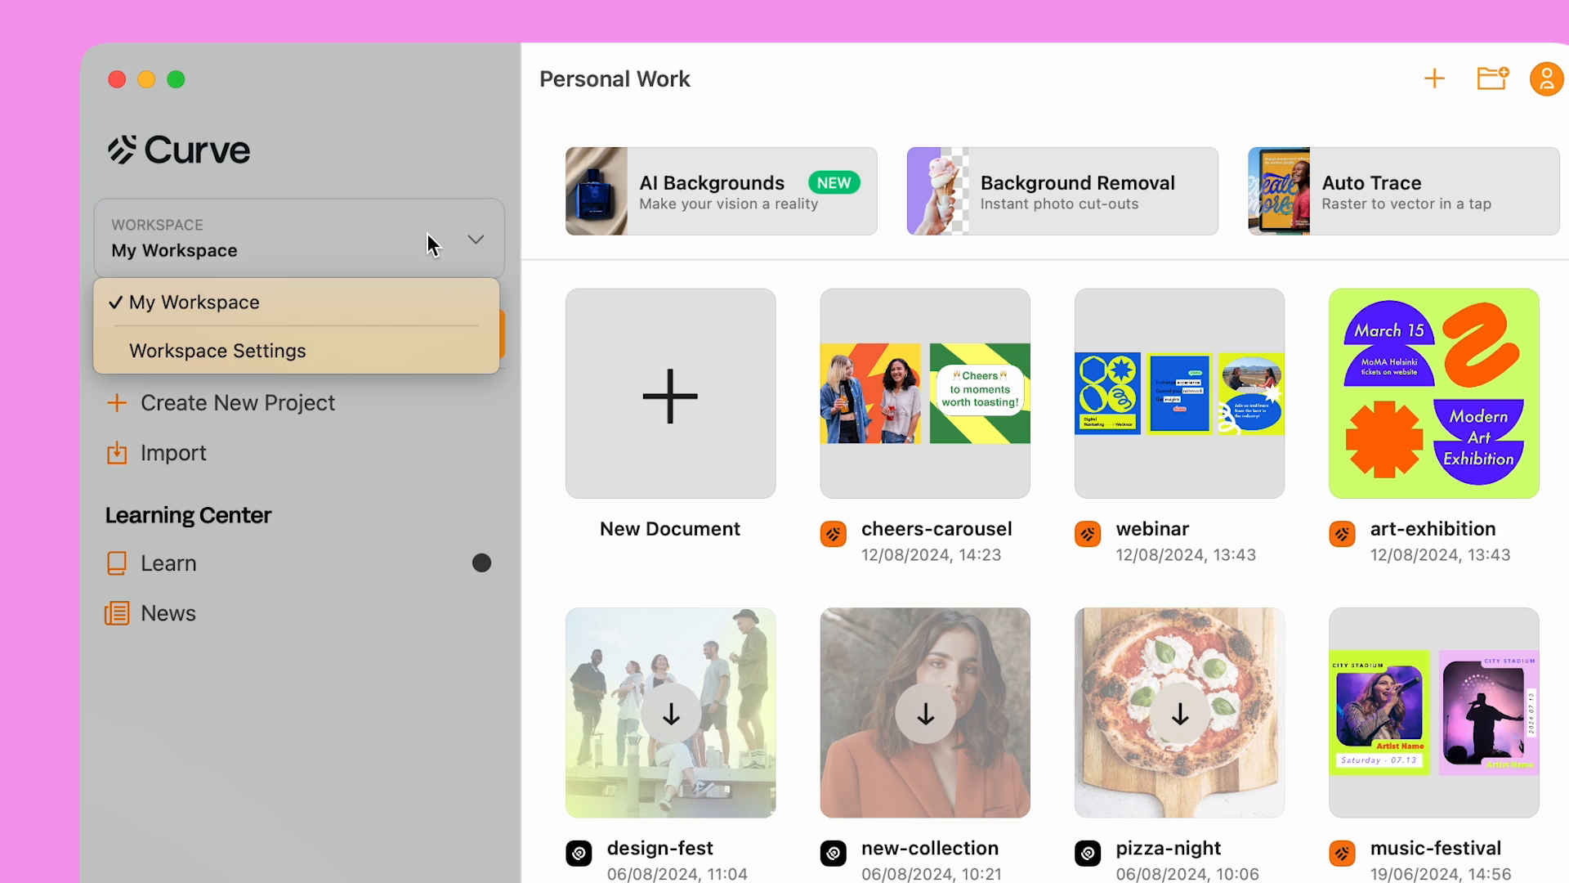
left_click(406, 350)
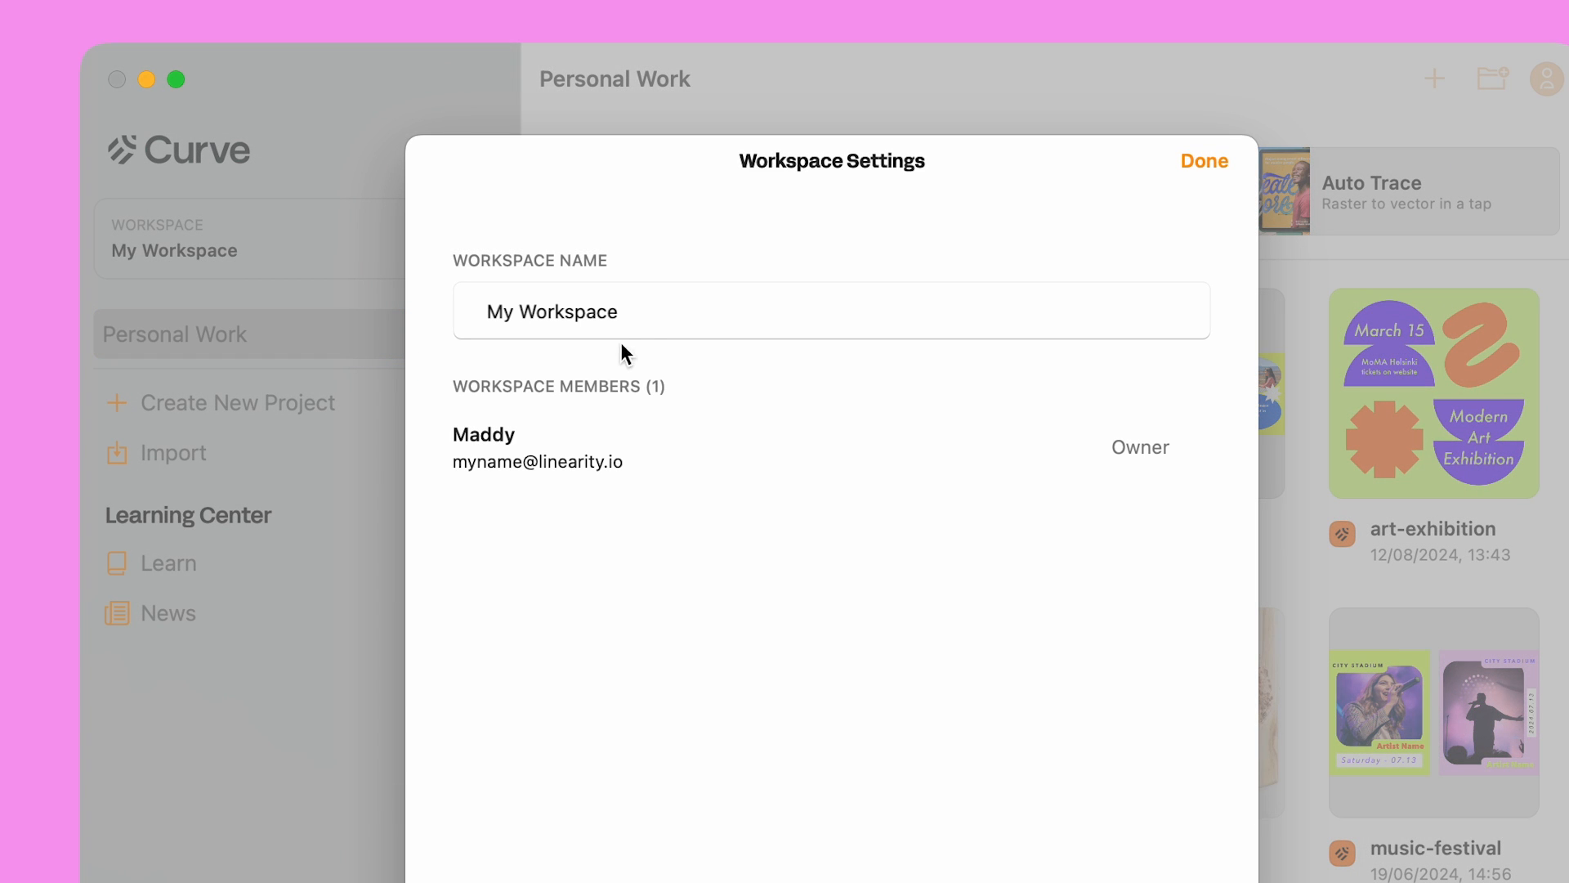
left_click(645, 311)
key("super+a")
type("Maddy's Workspace")
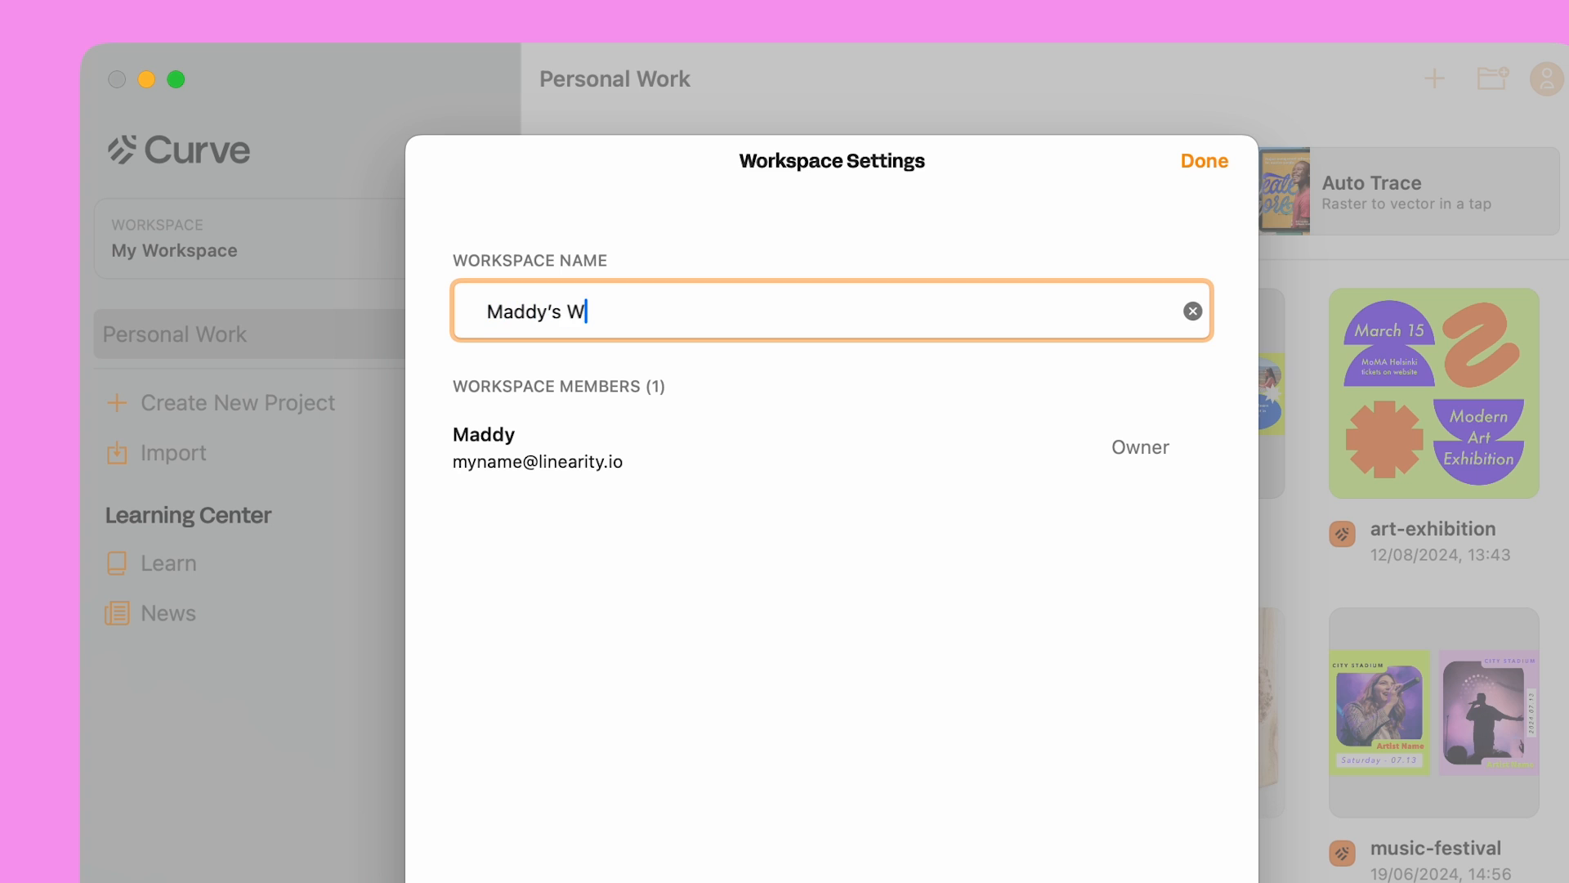
key("Return")
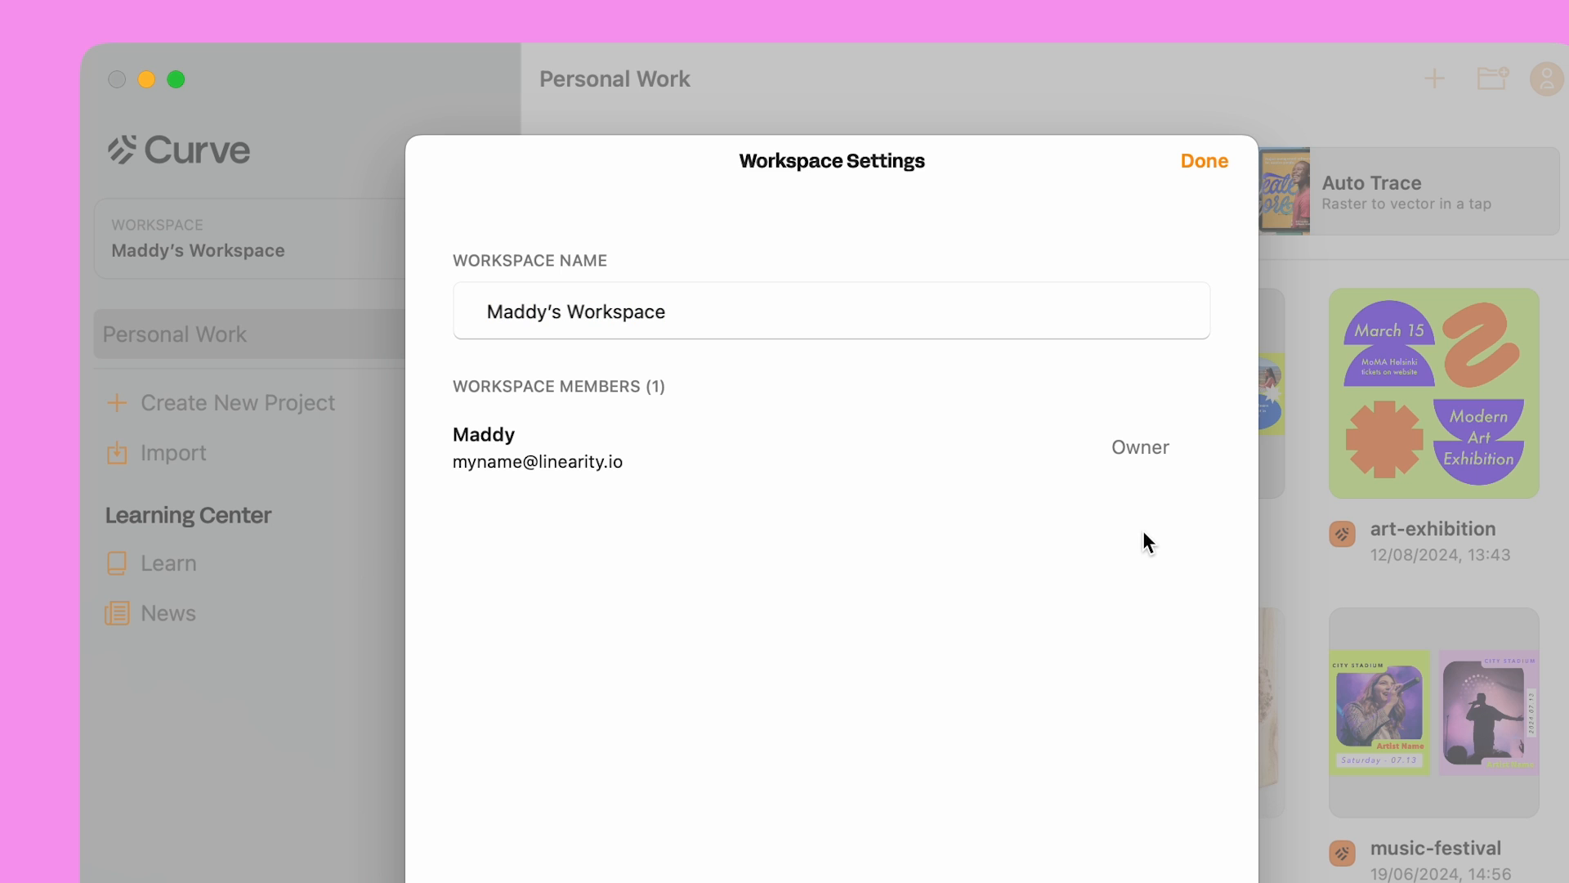
left_click(1207, 163)
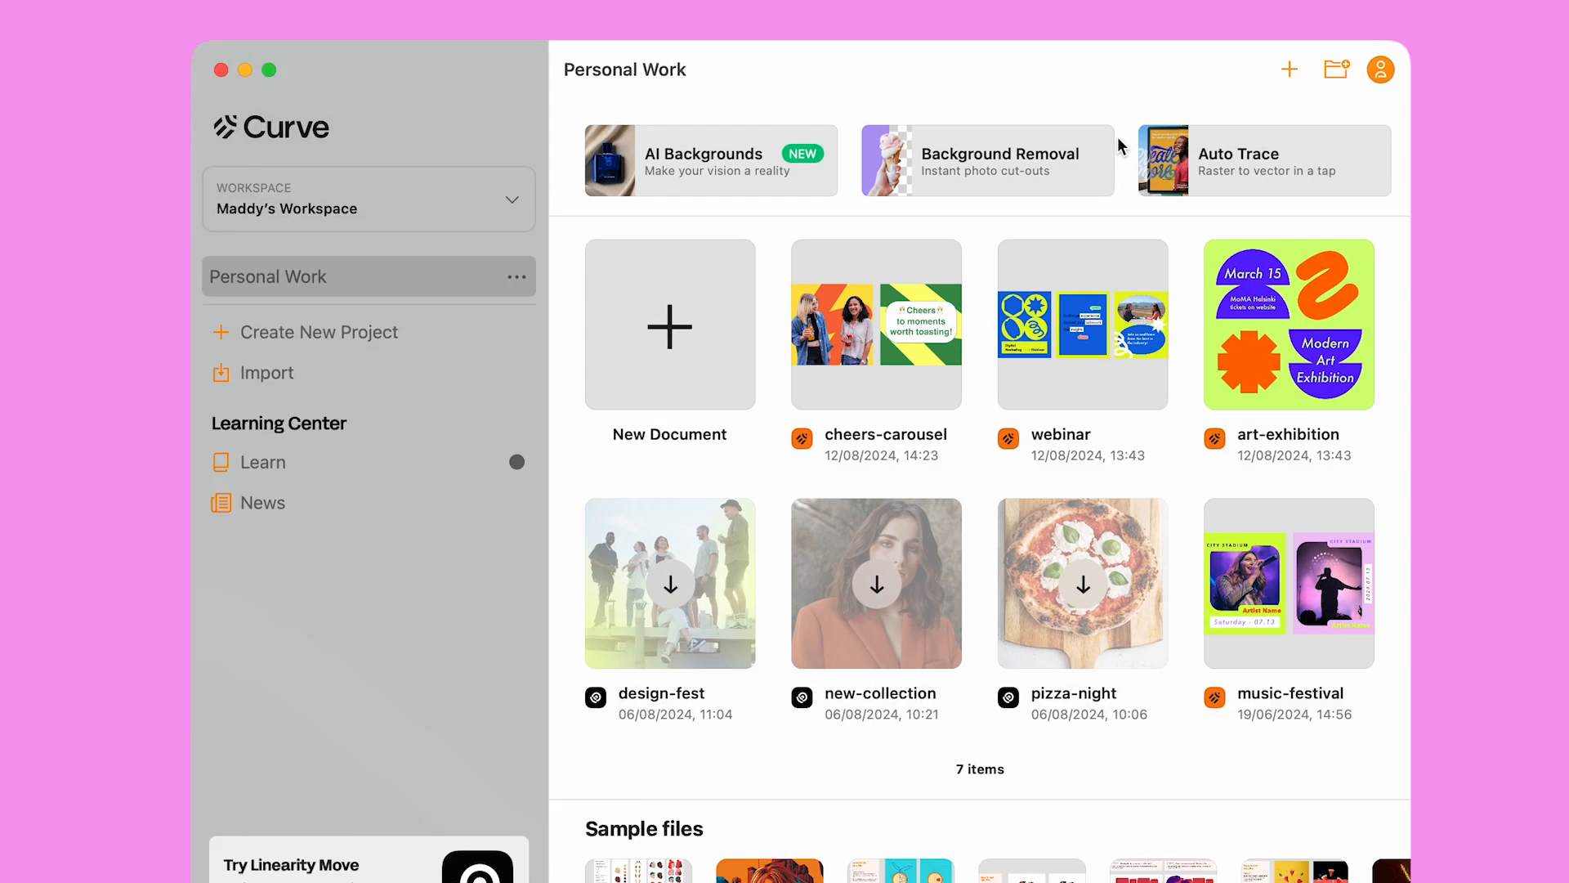
left_click(319, 335)
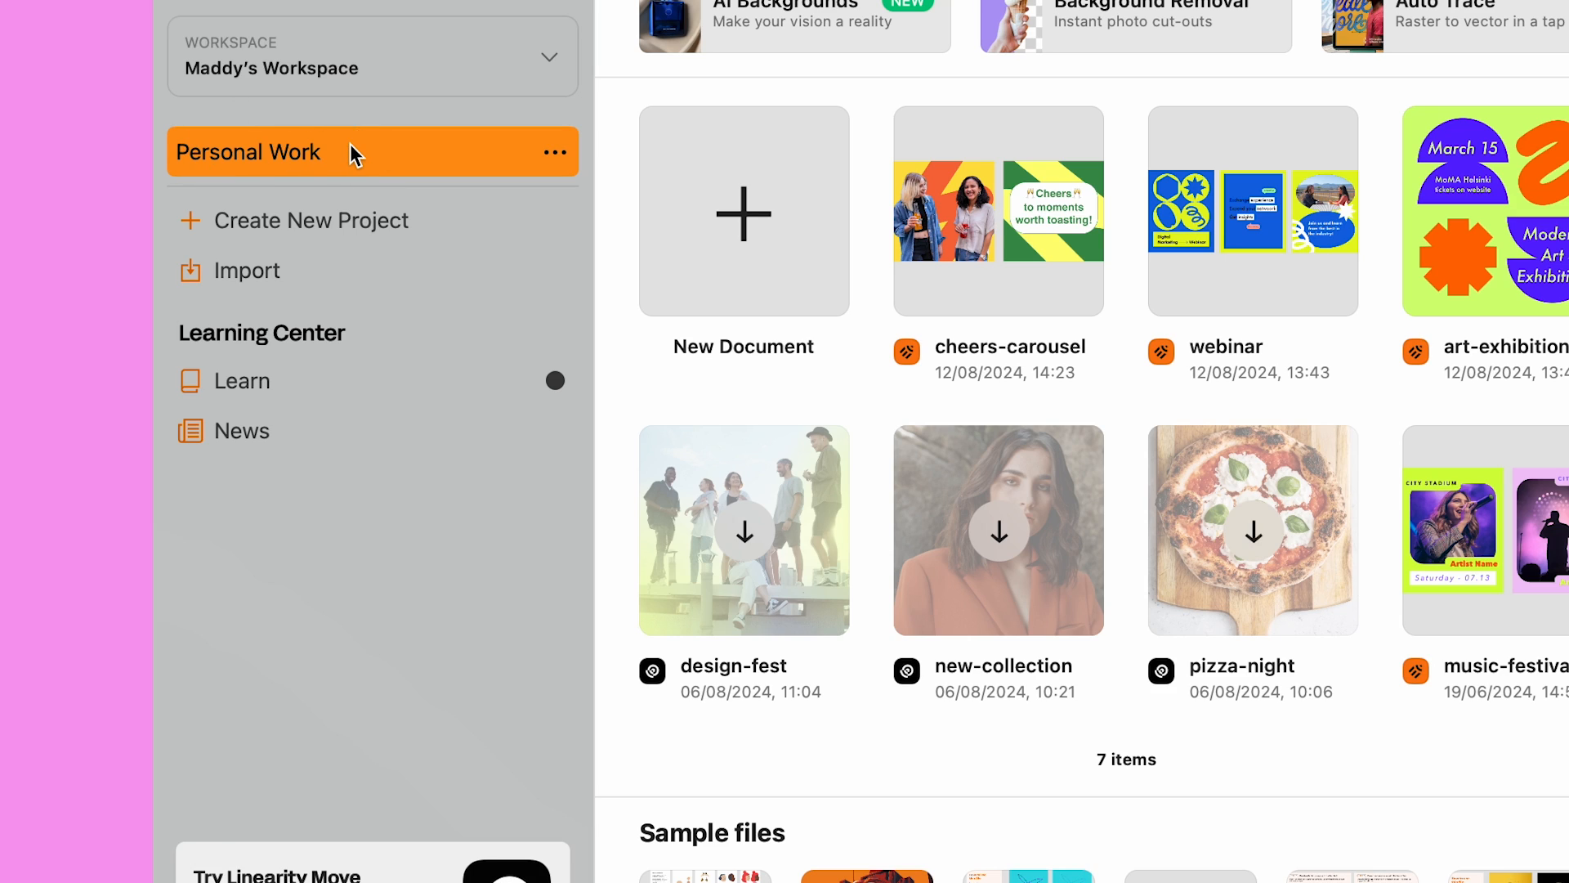
Create a new project and rename it from My Project to 'Social Media Campaign'
key("Tab")
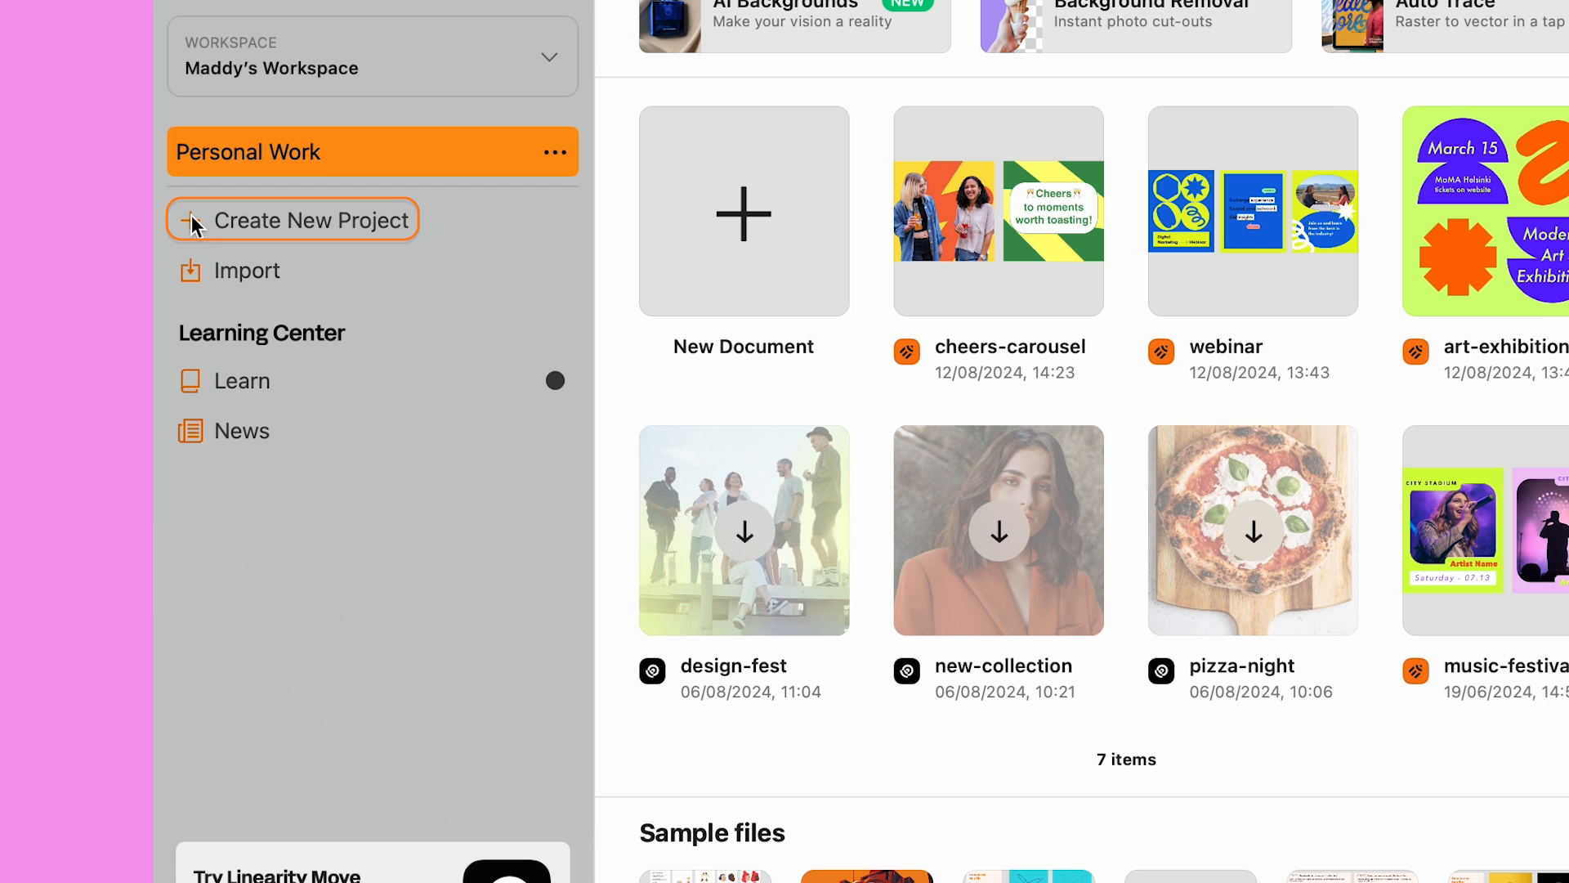
left_click(191, 217)
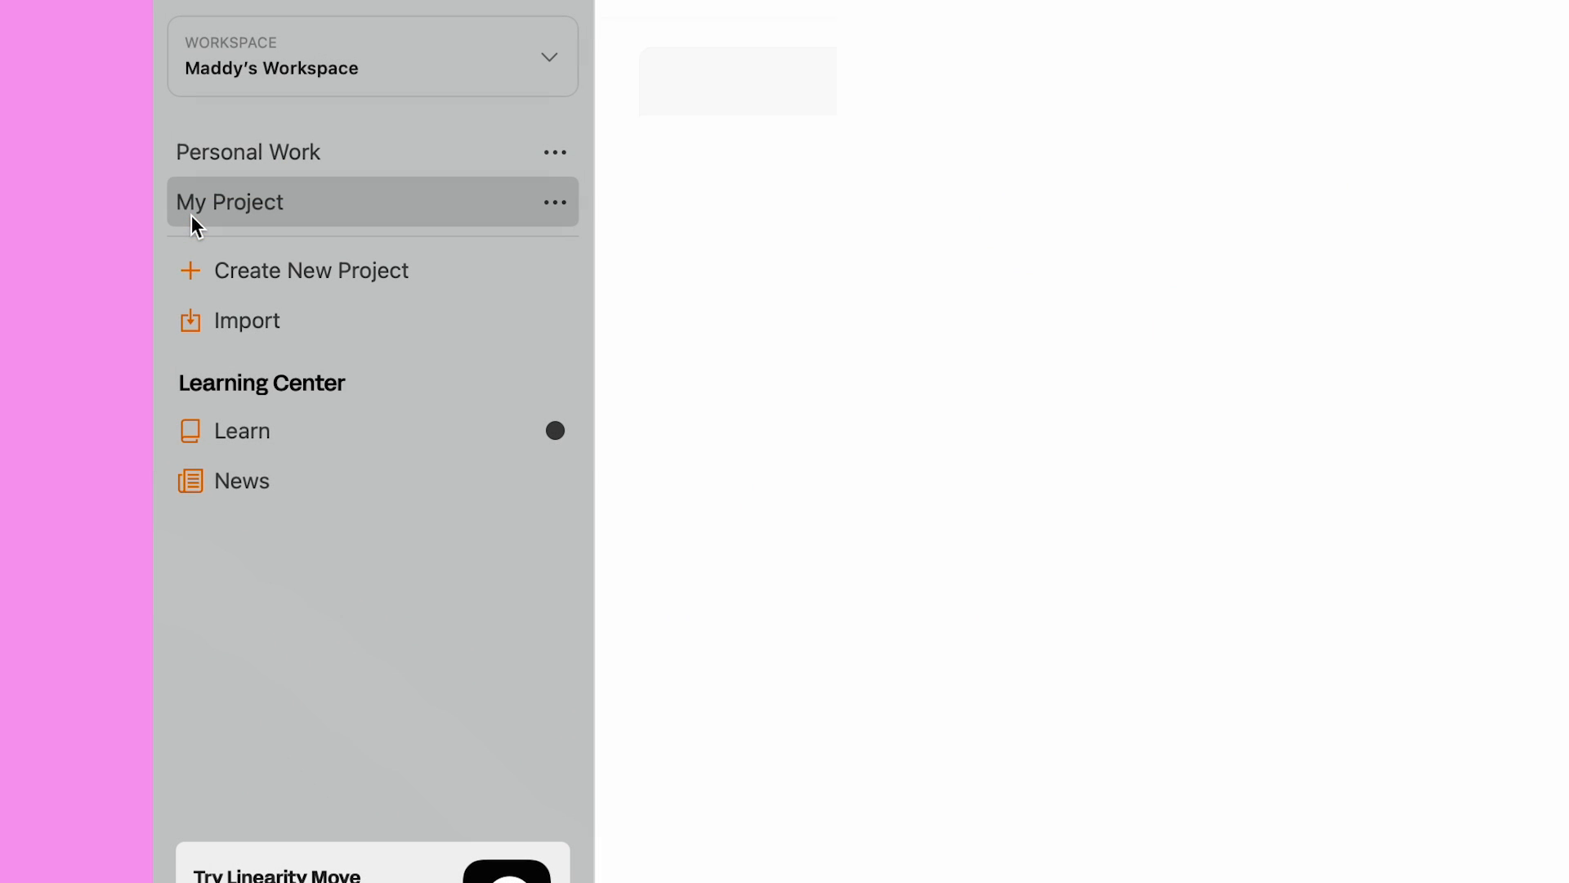
left_click(552, 203)
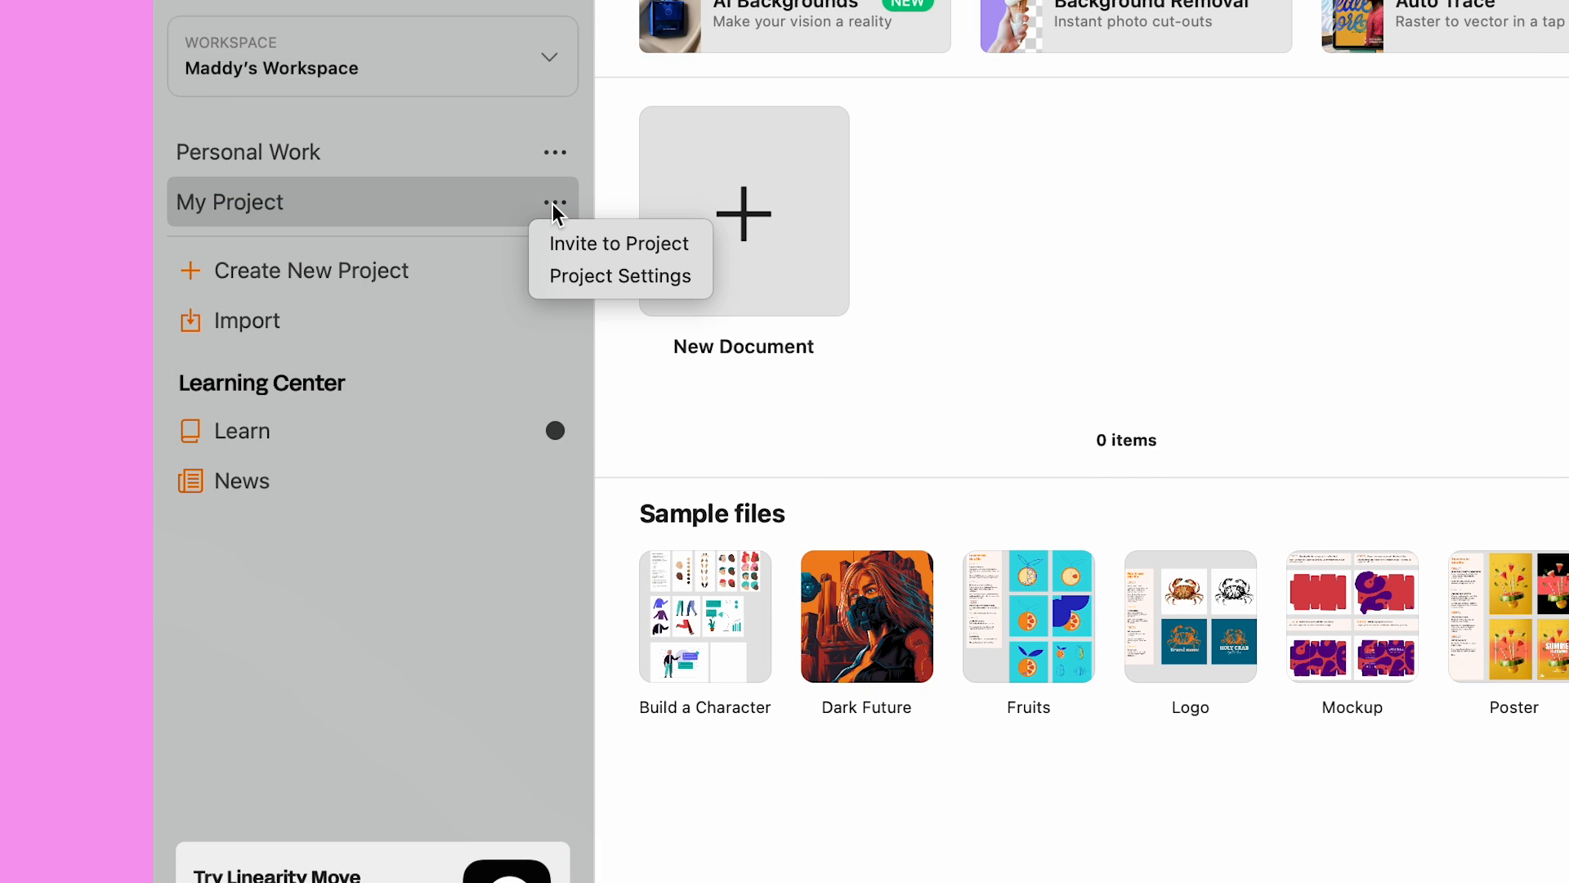
left_click(565, 275)
left_click(620, 230)
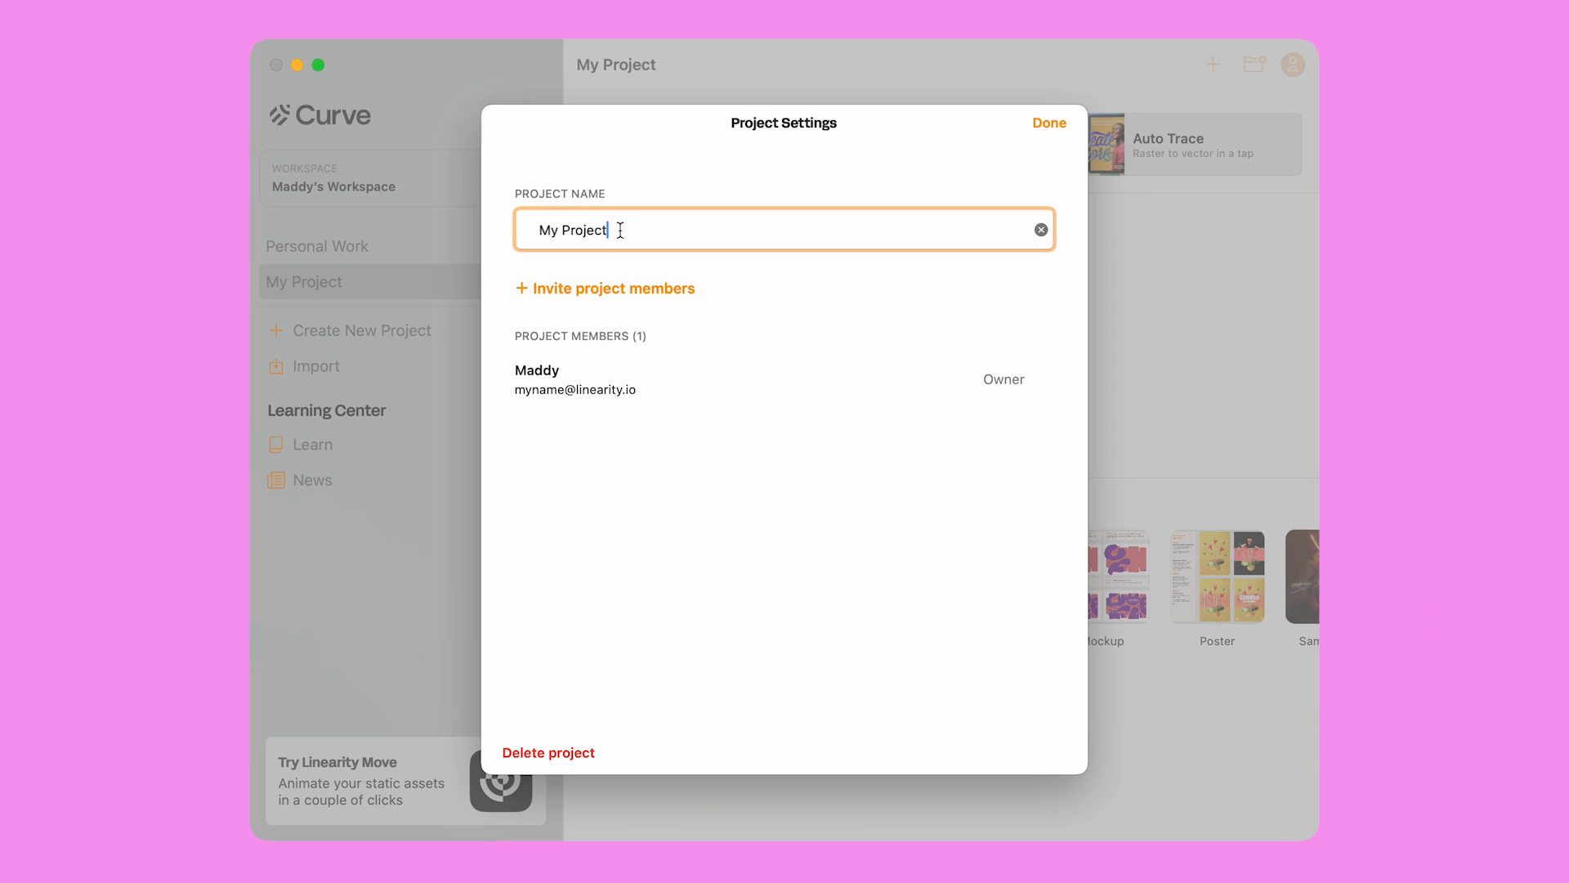
key("super+a")
type("Social Media Campaign")
key("Return")
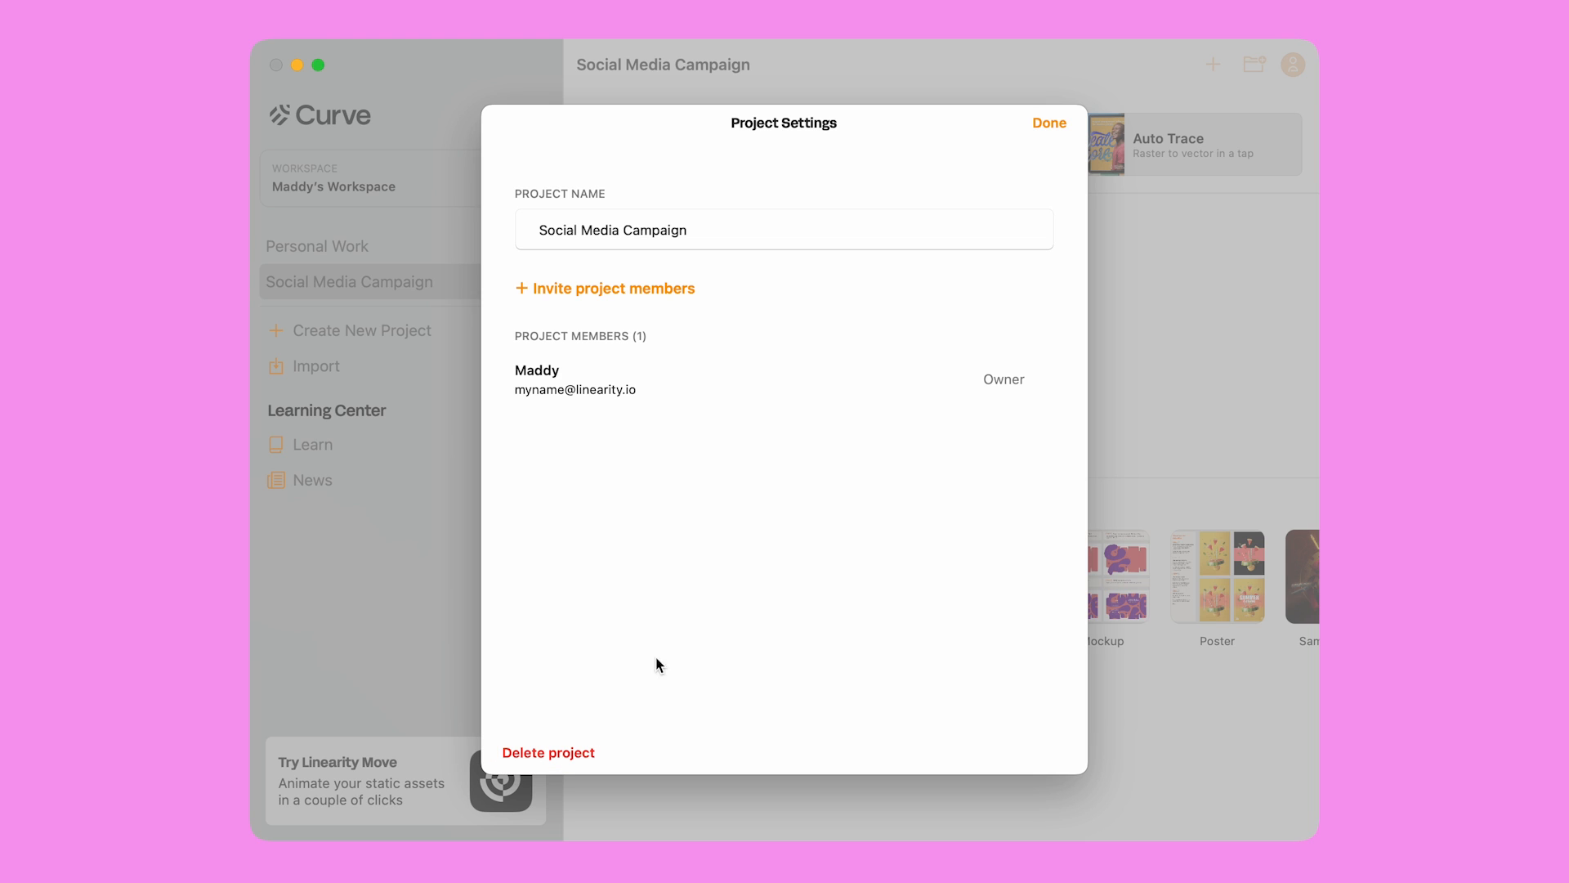
left_click(1052, 128)
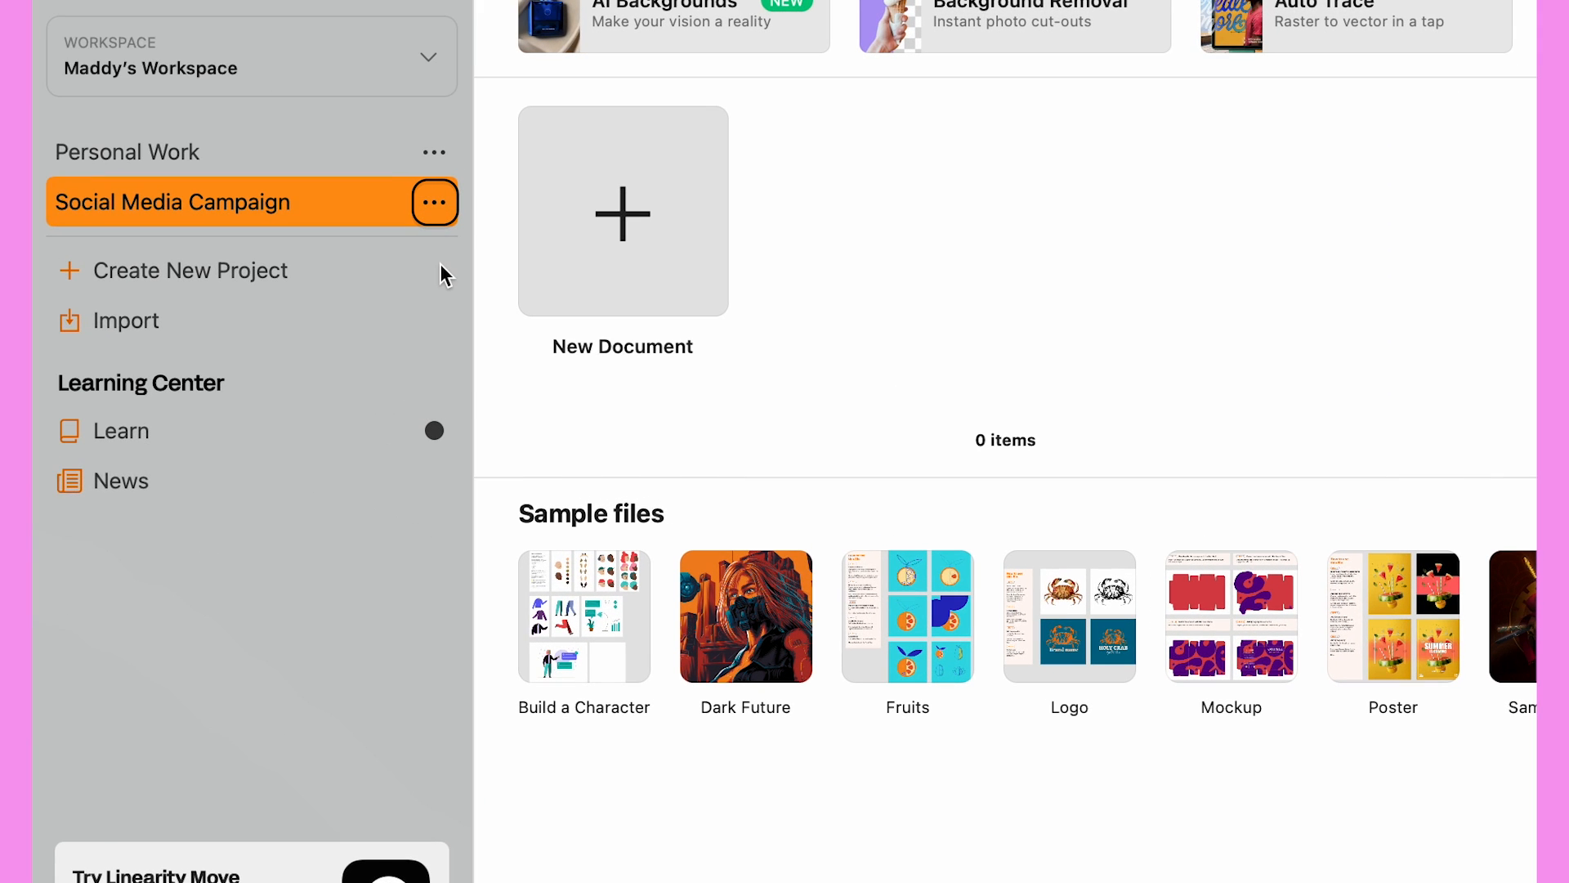
Send a Social Media Campaign project invite to the collaborator's e-mail address
left_click(434, 202)
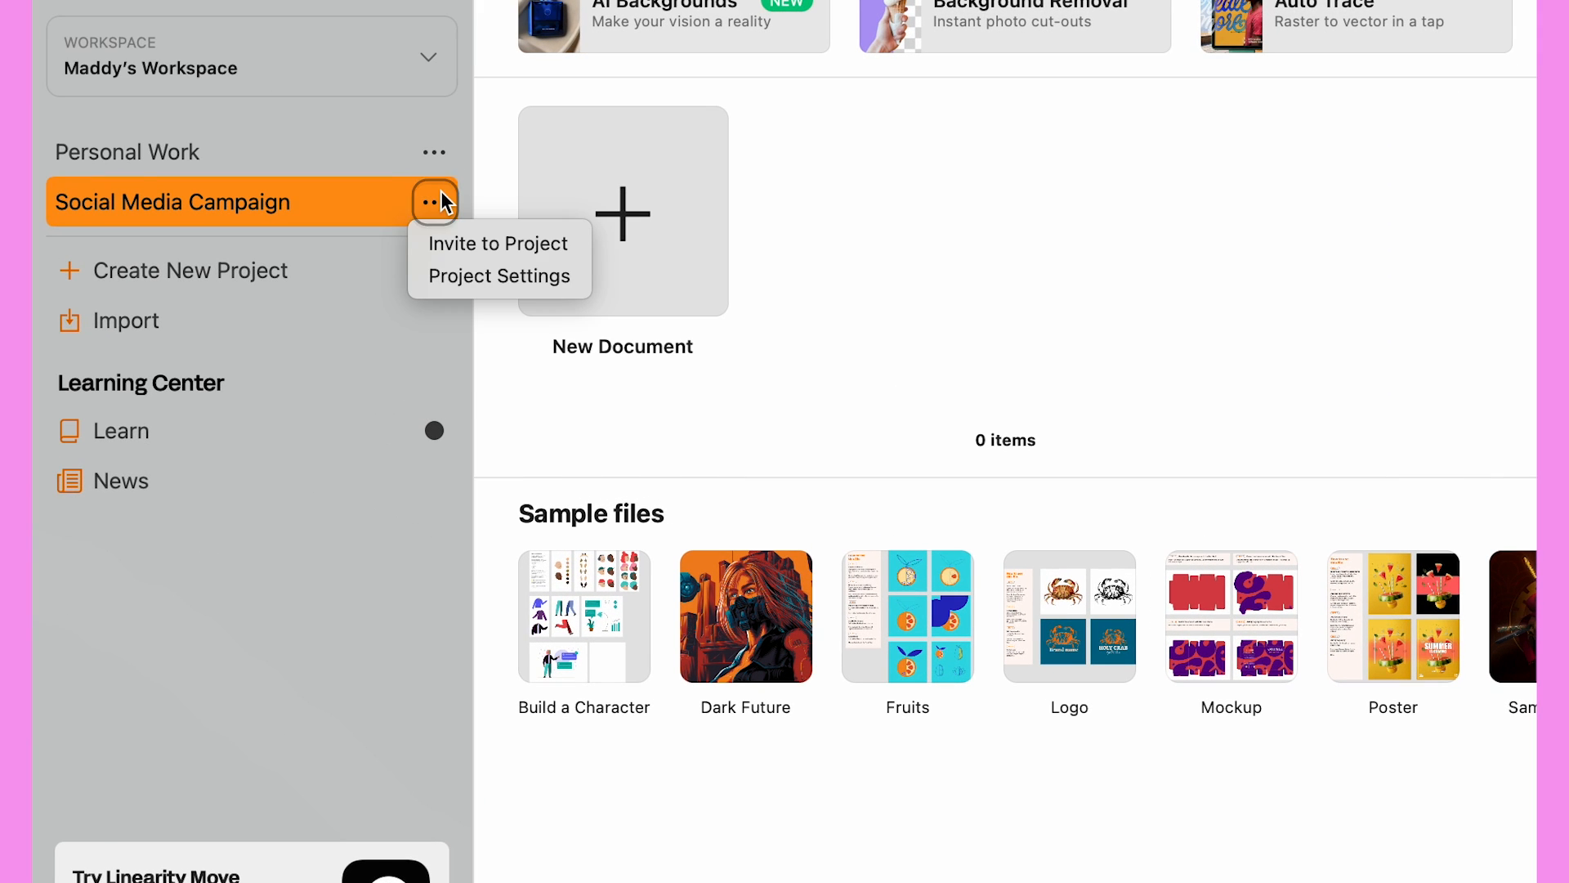
left_click(454, 239)
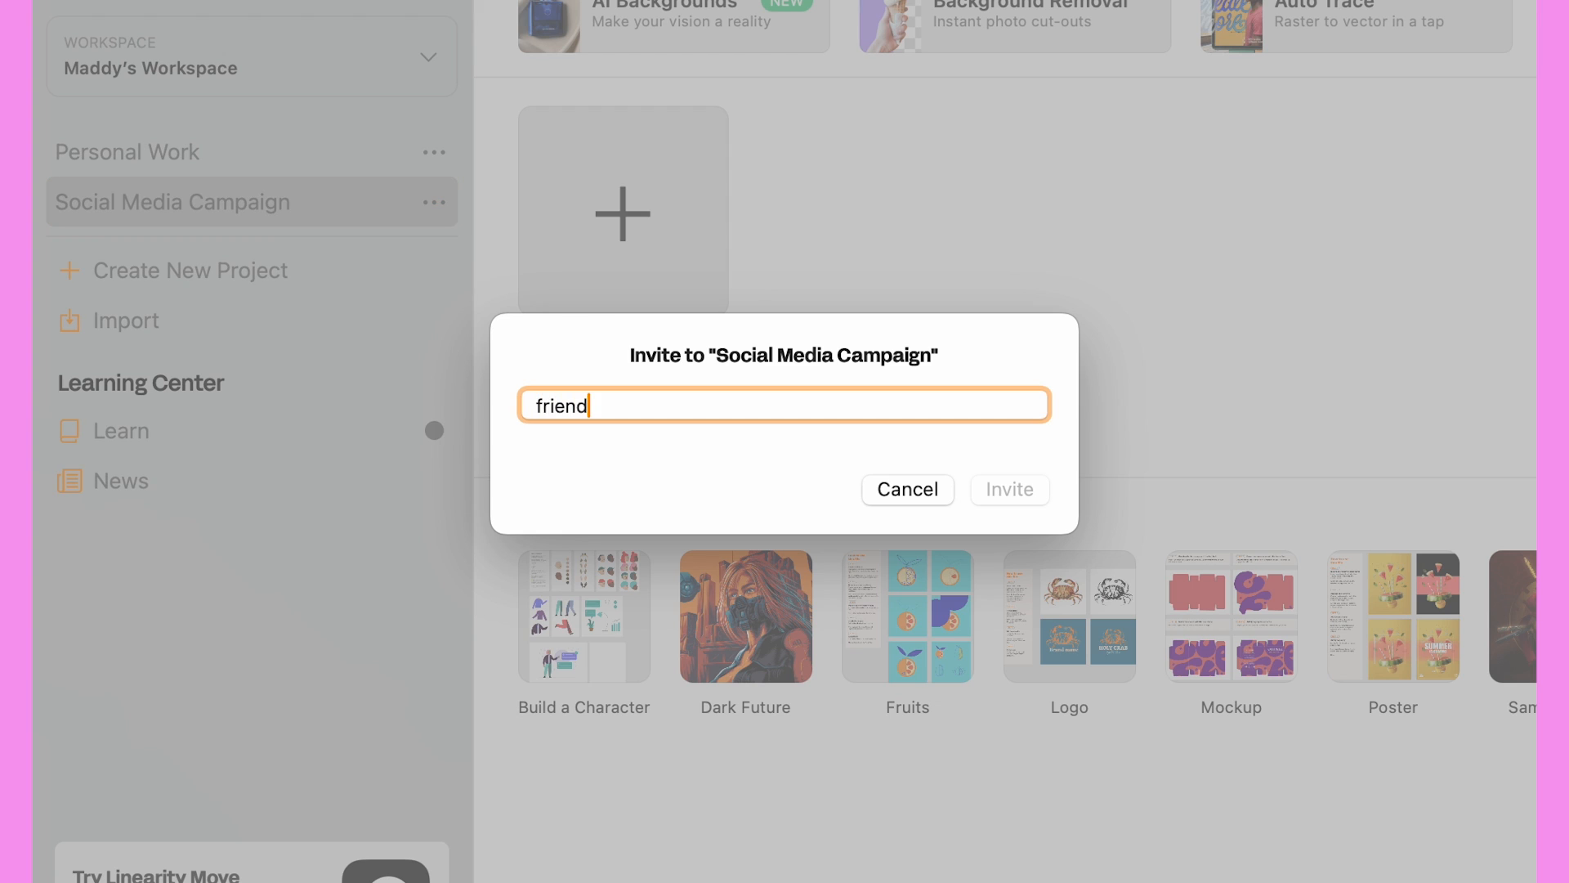
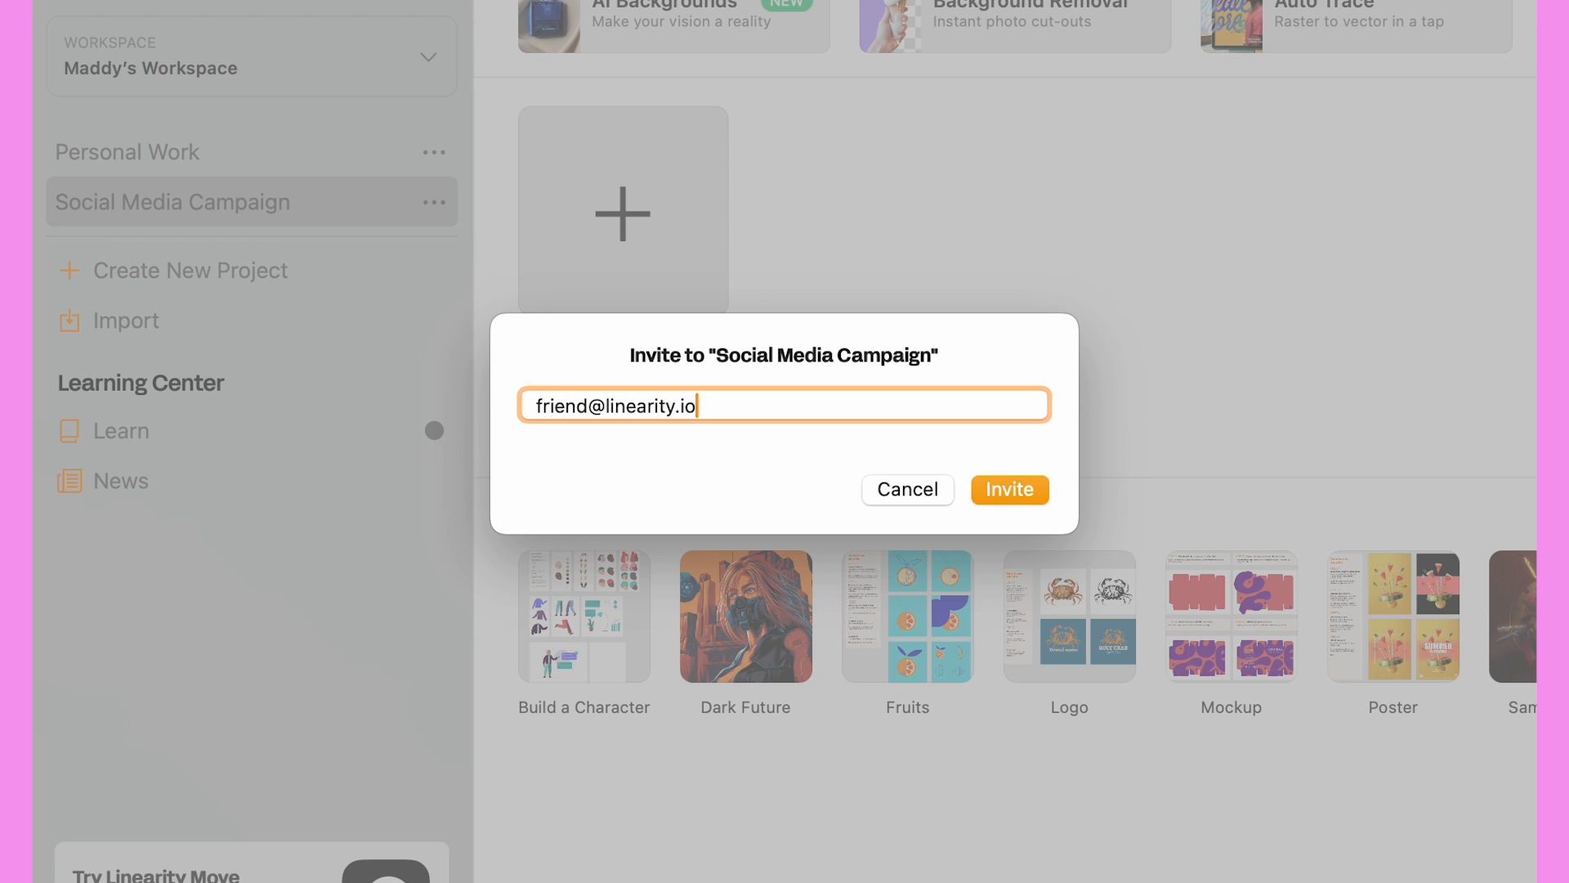
left_click(1010, 488)
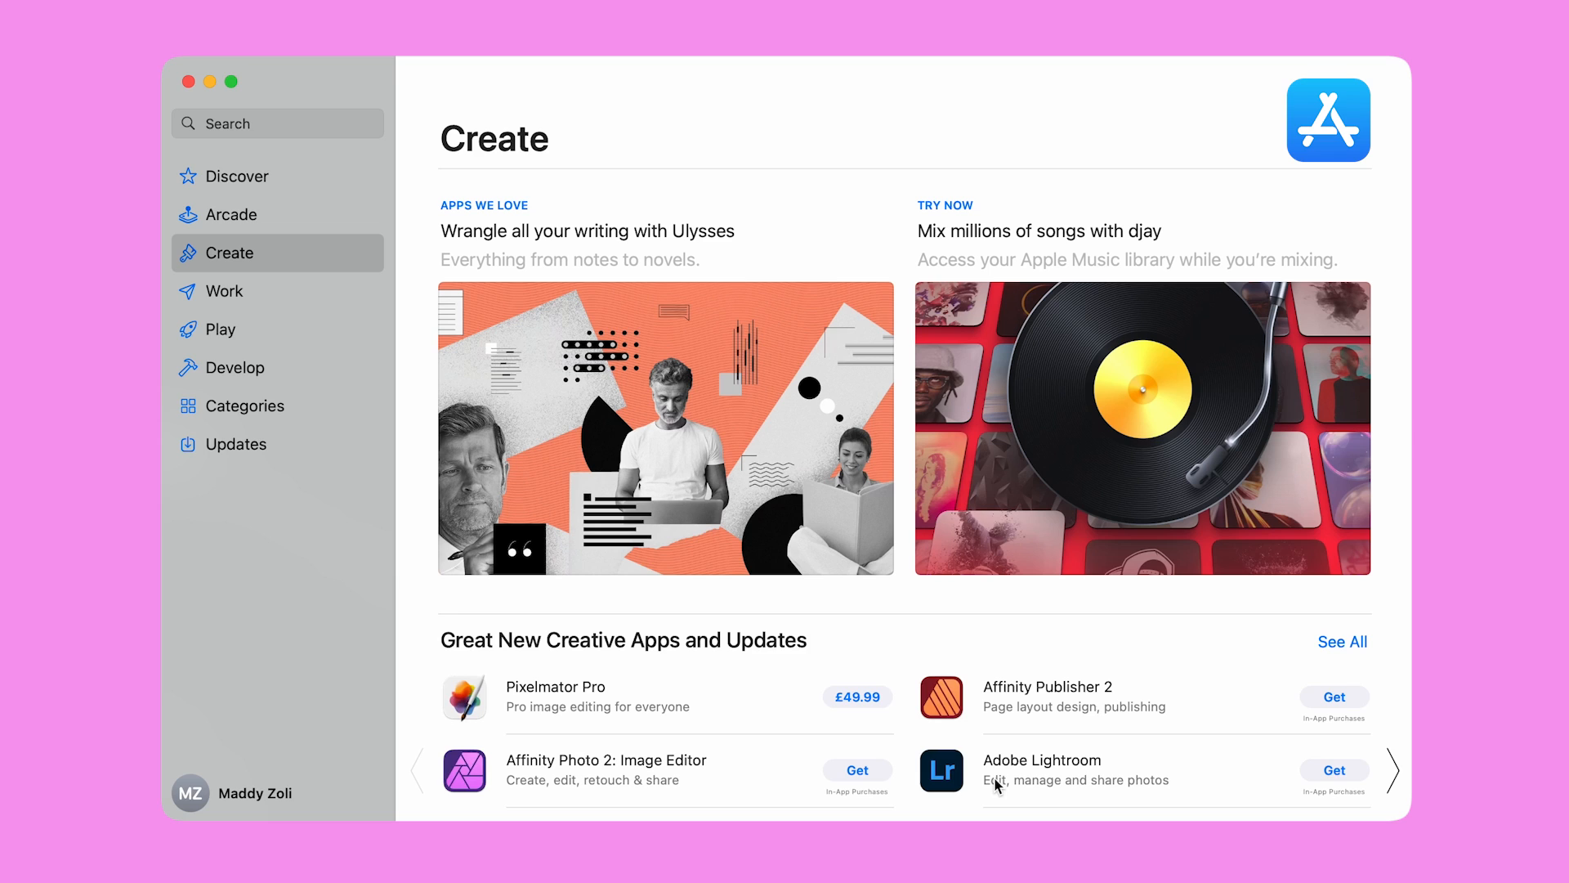
Search the App Store for 'Linearity' to list Linearity Curve and Linearity Move
left_click(303, 124)
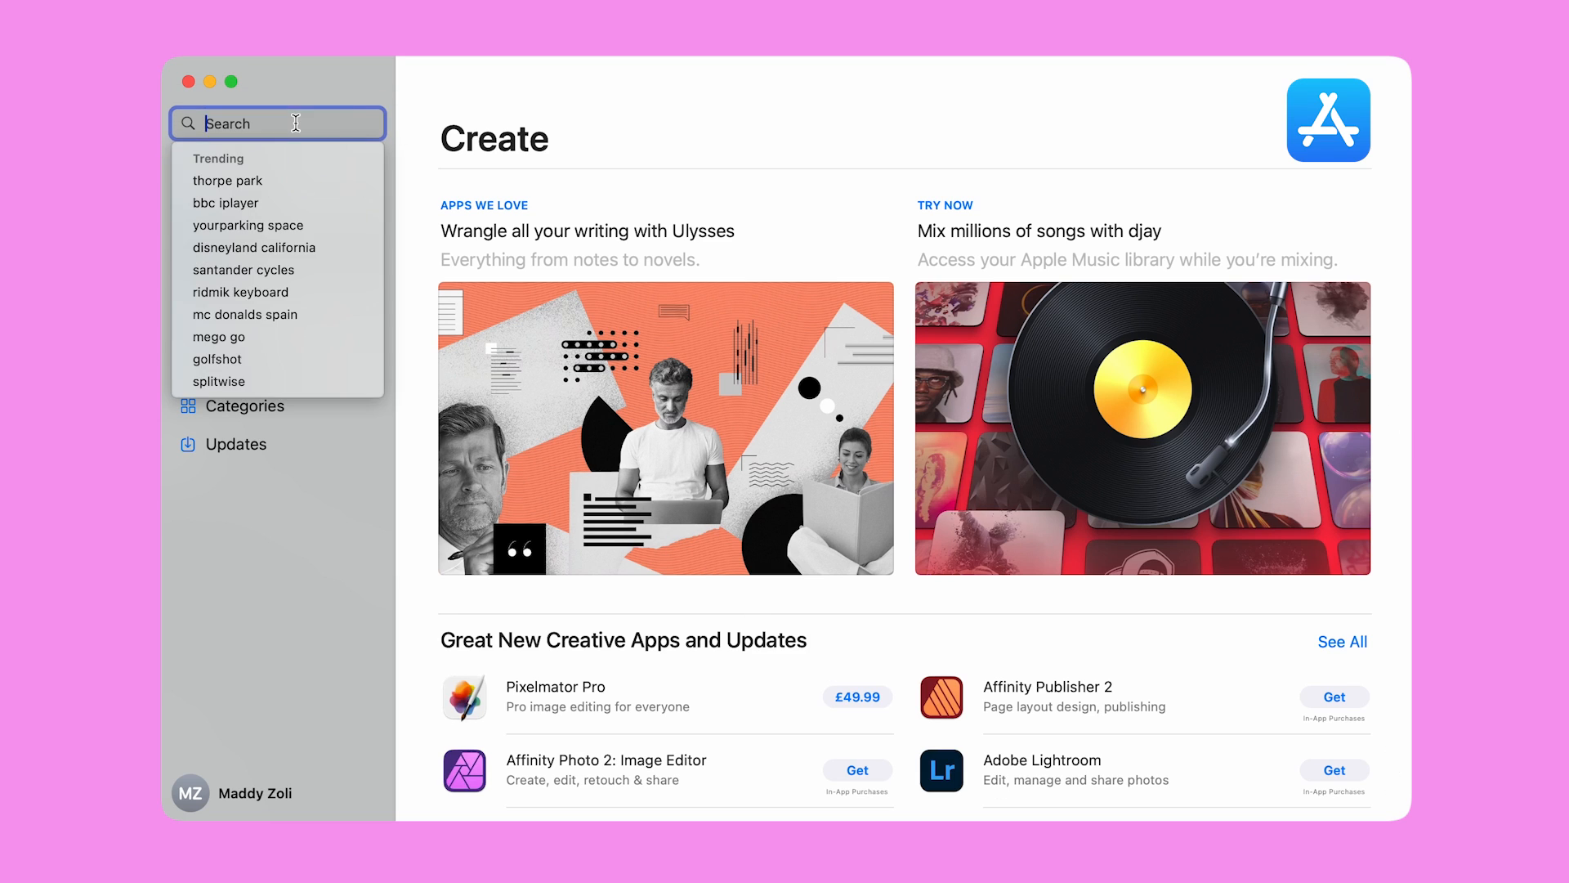
type("Linearity")
key("Return")
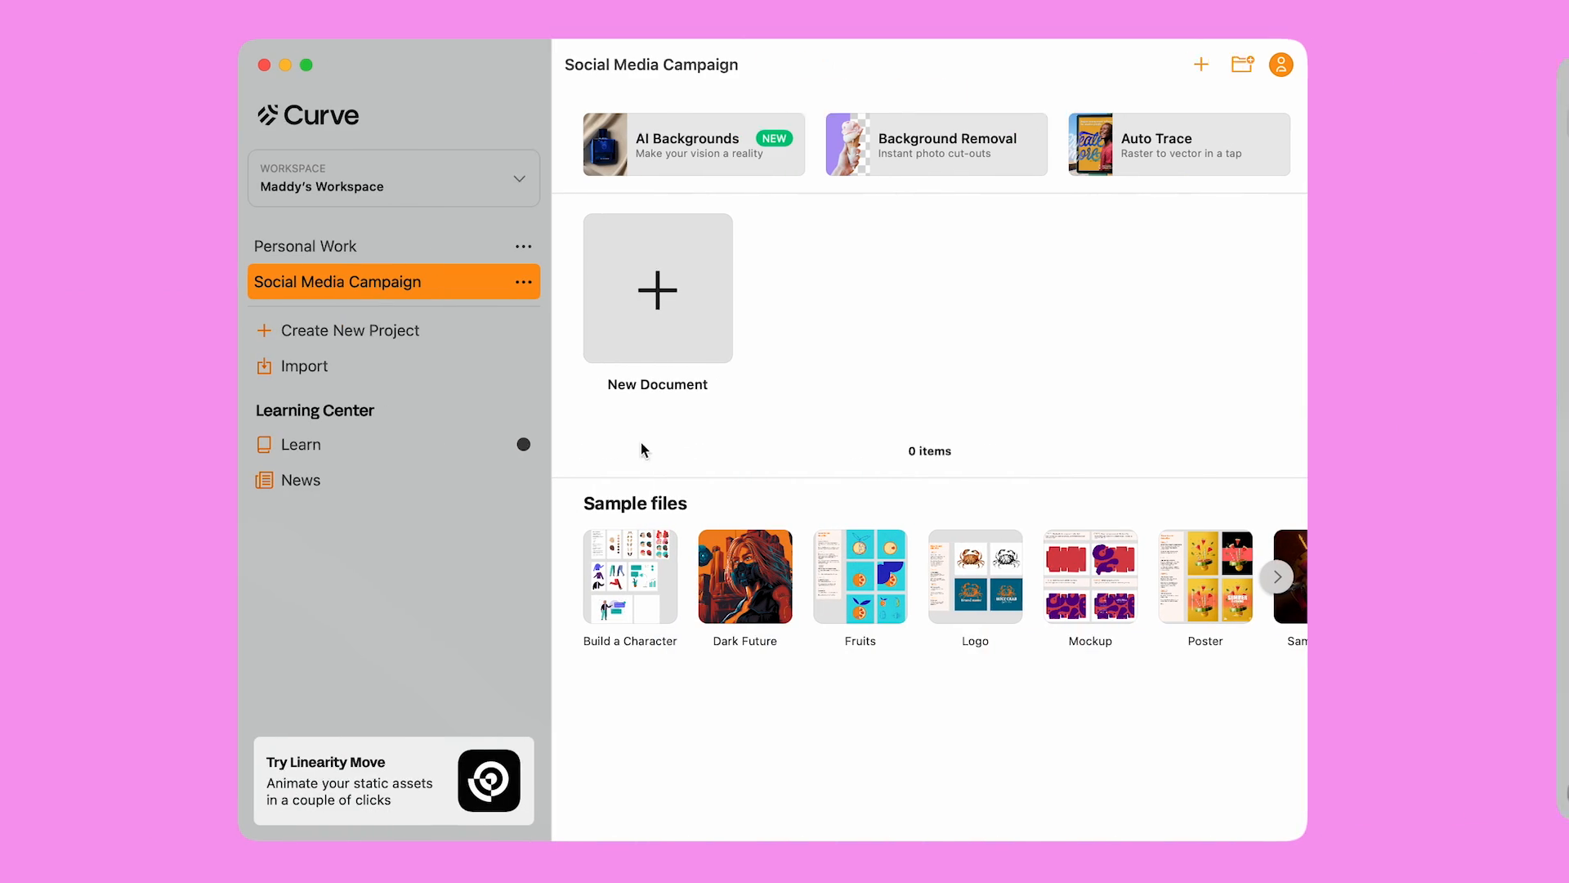
left_click(536, 283)
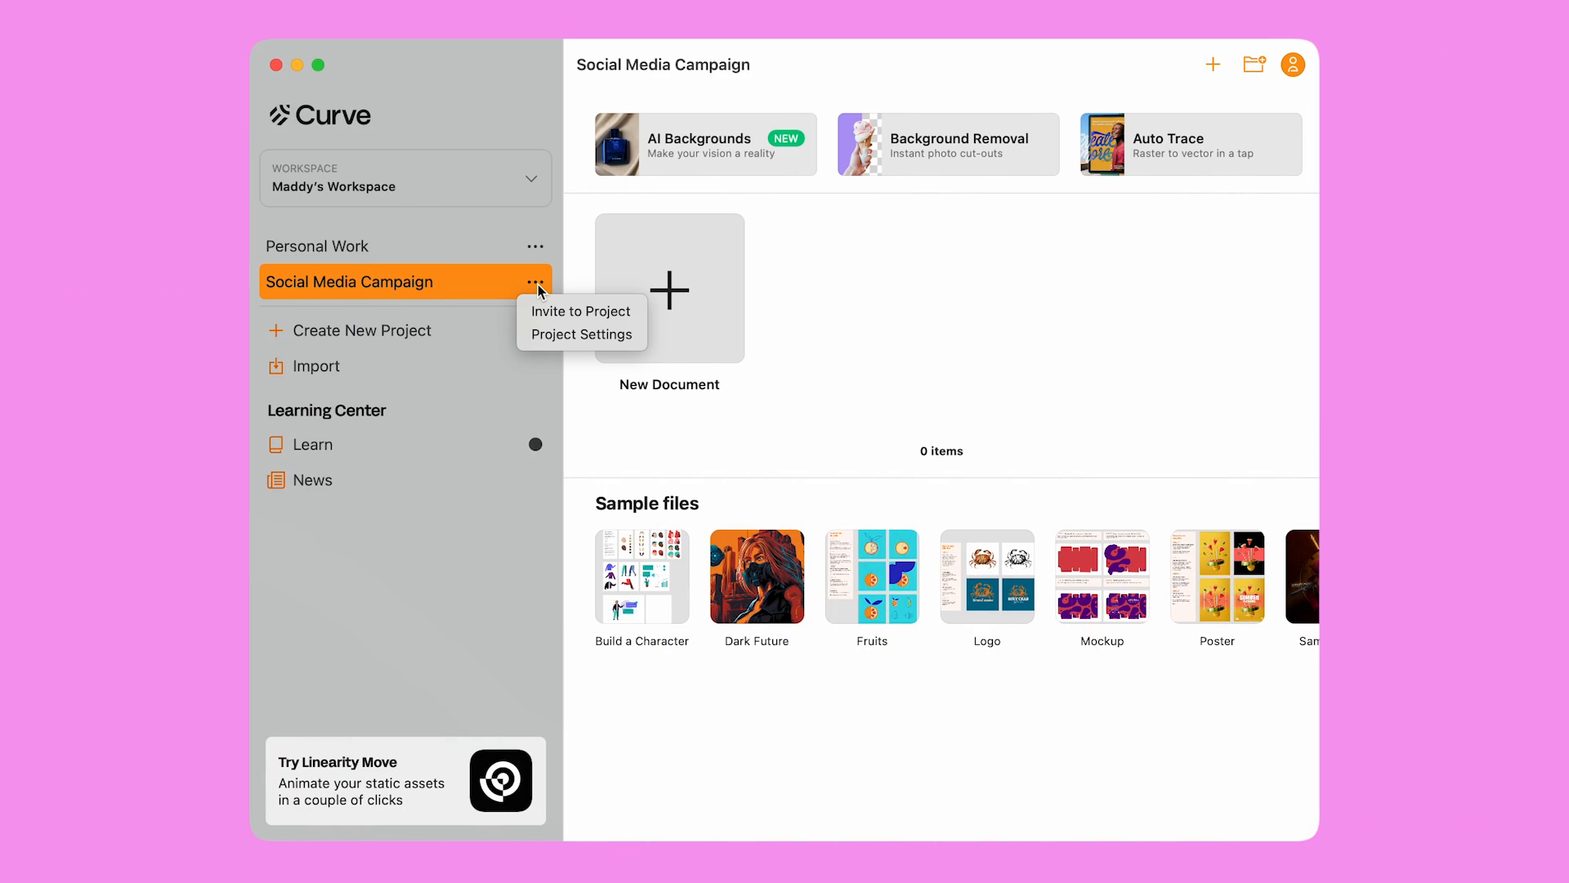
Check Social Media Campaign's Project Settings members, viewing the invited member's Remove option without using it
left_click(540, 333)
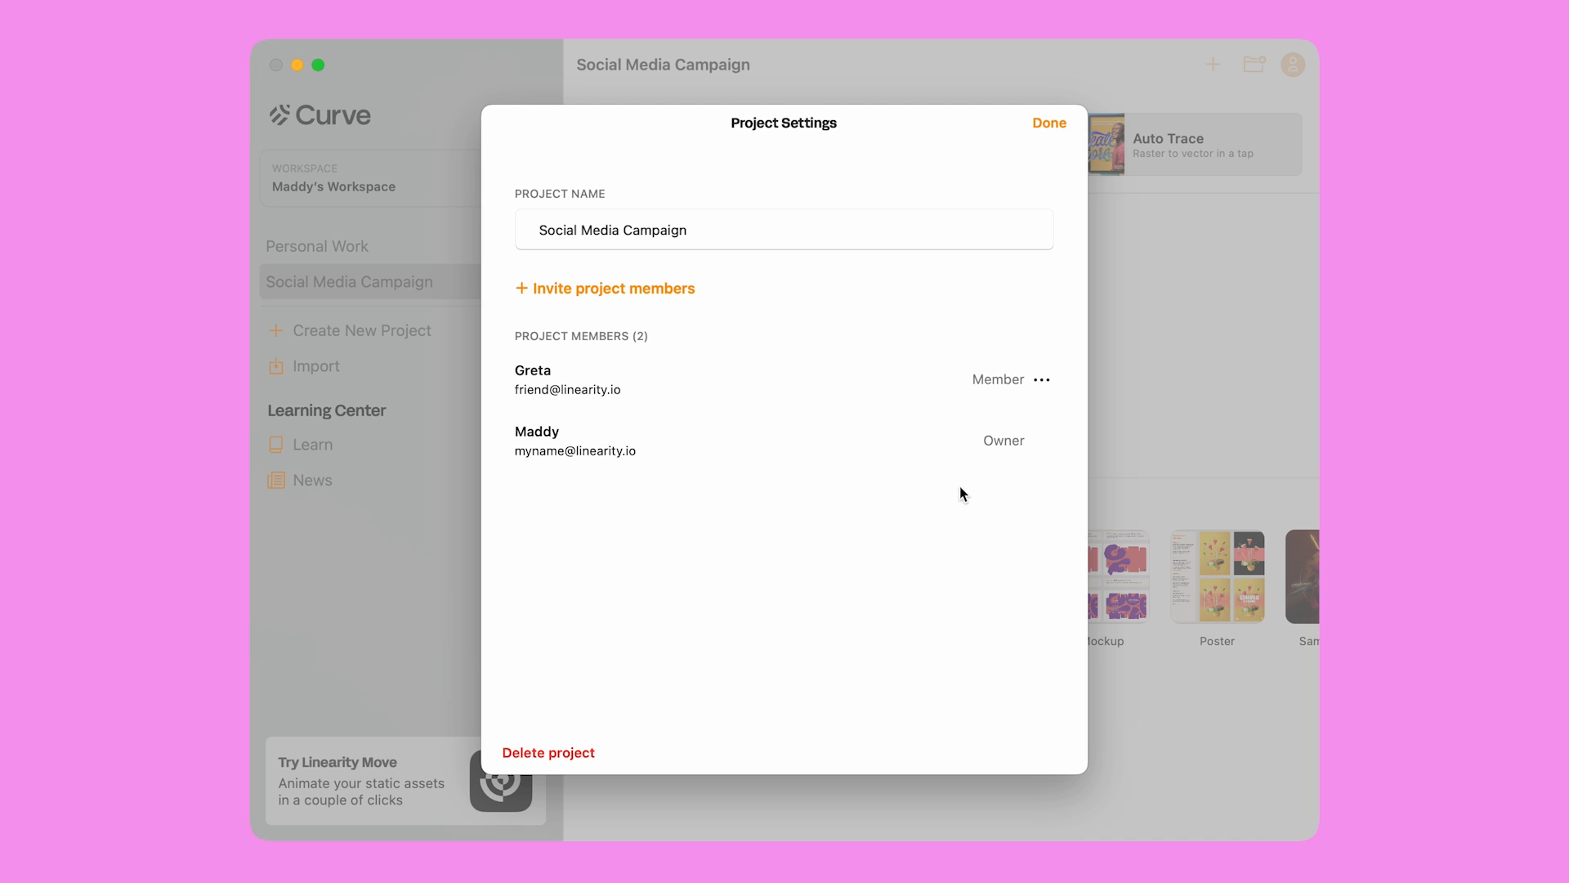
left_click(1043, 383)
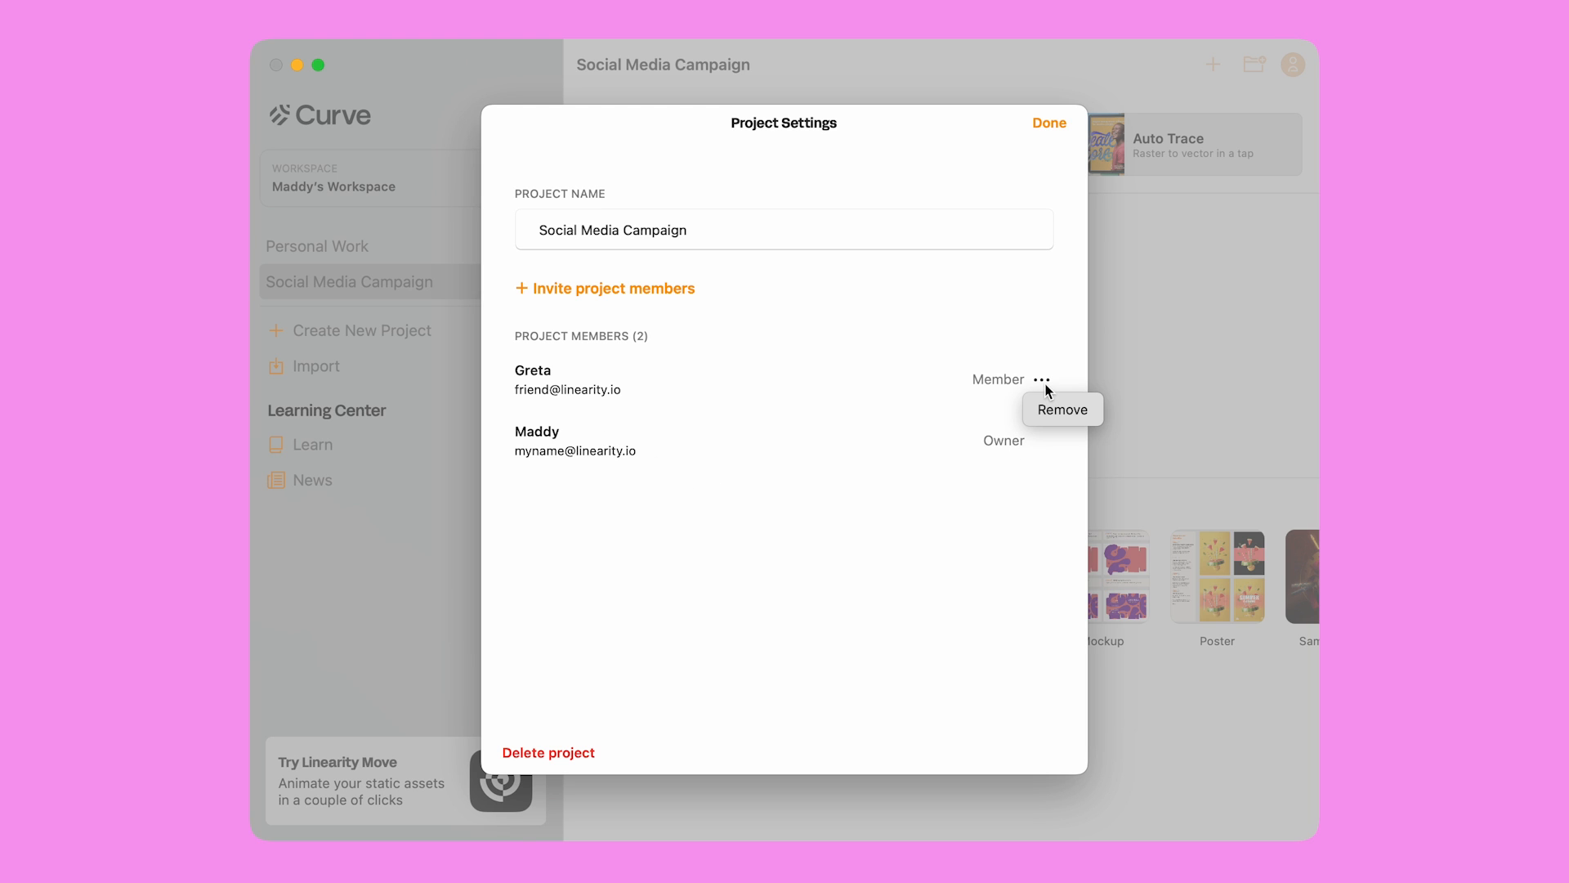
left_click(1047, 342)
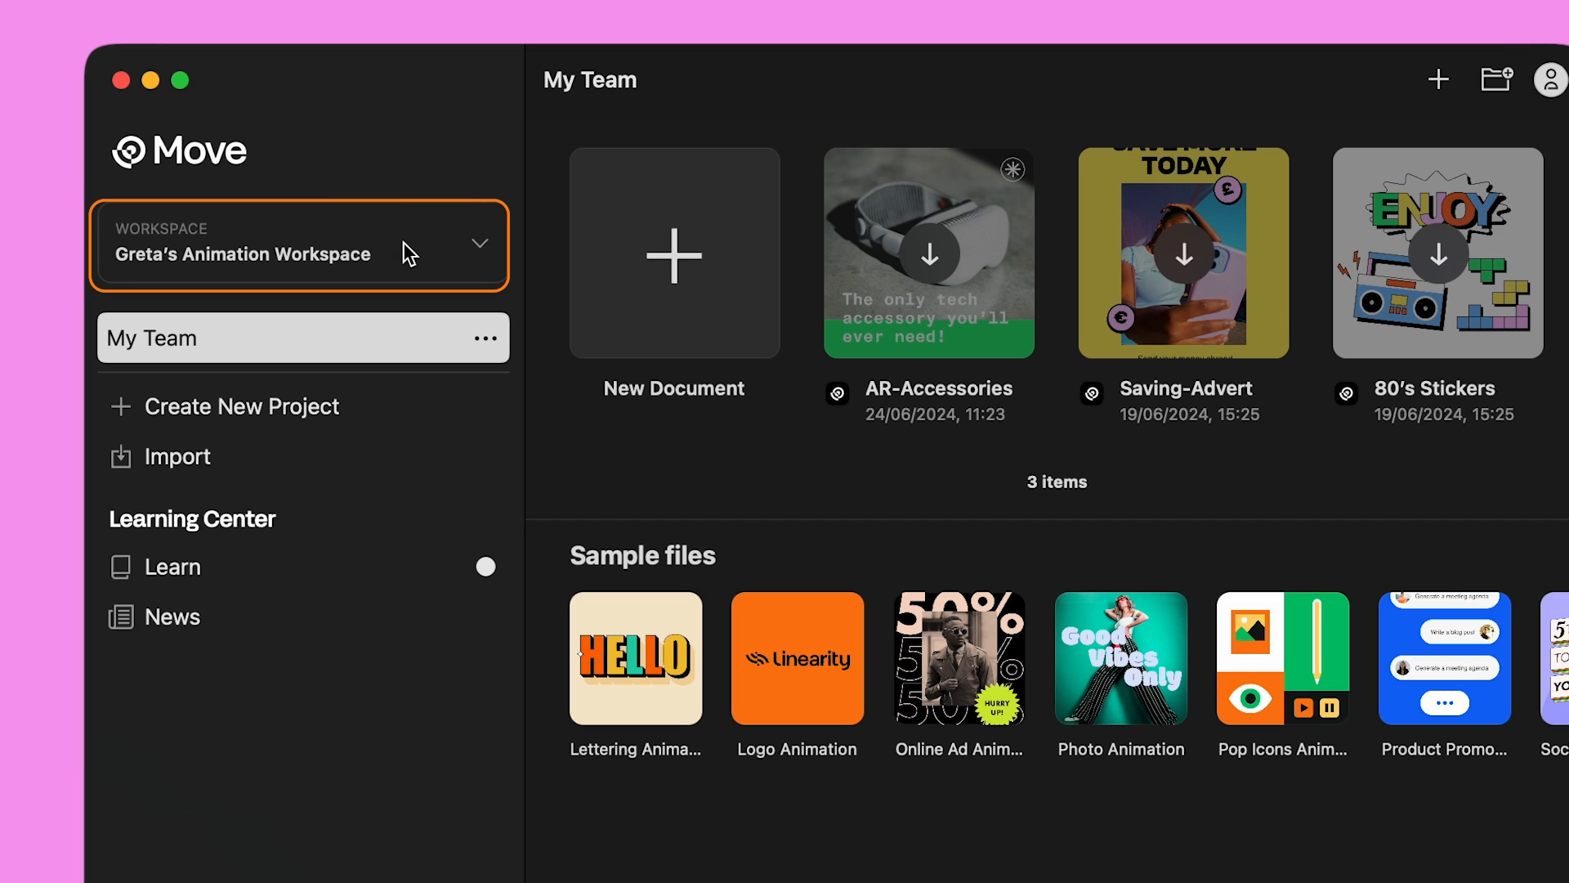
left_click(404, 244)
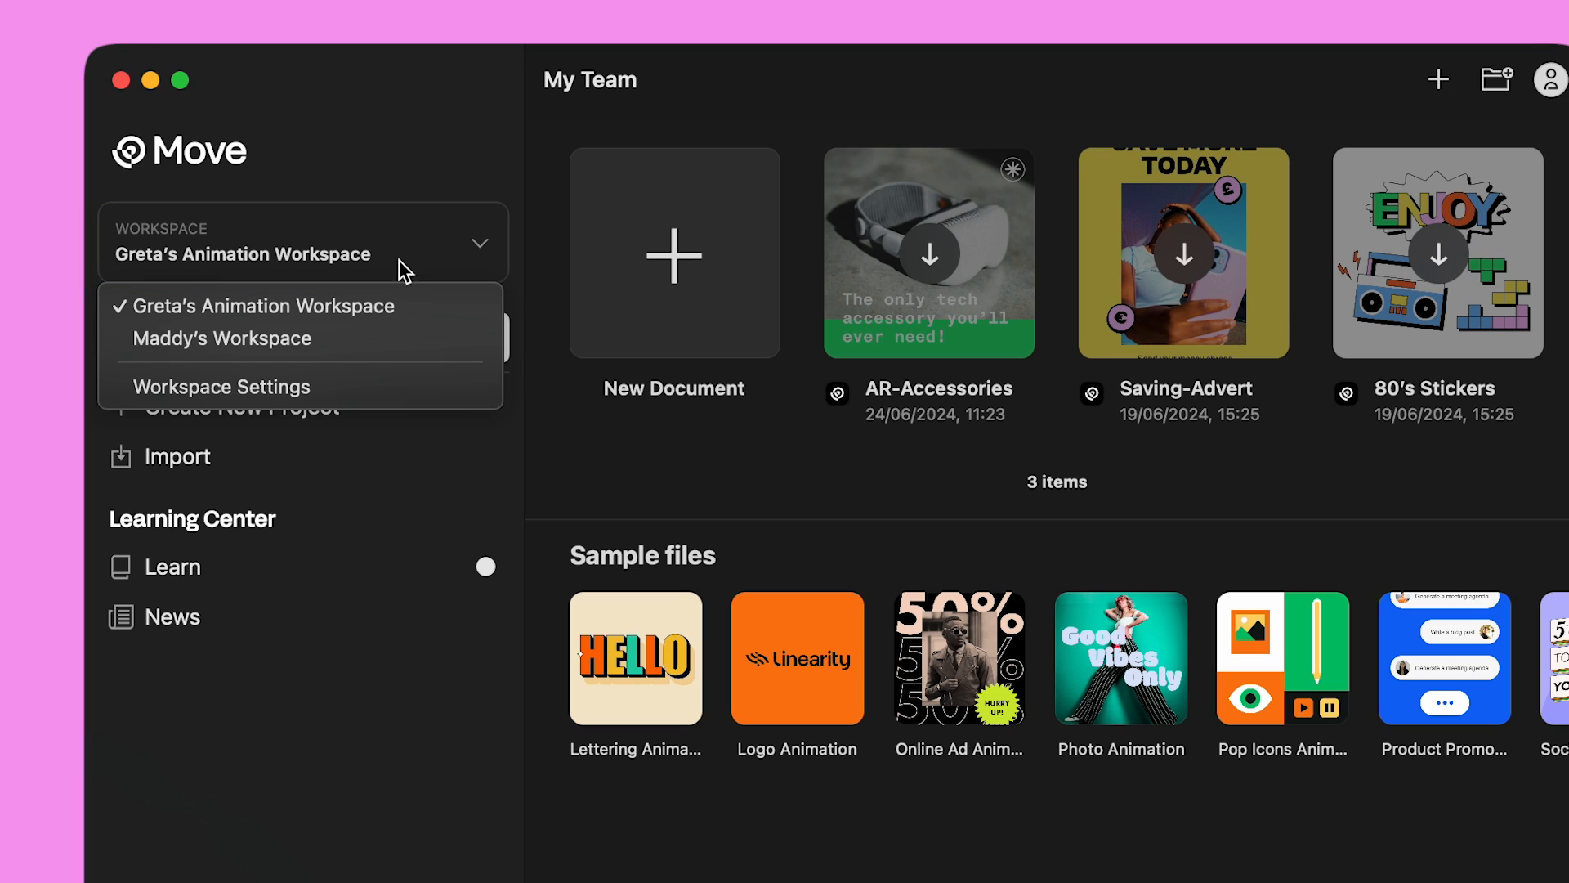
left_click(381, 340)
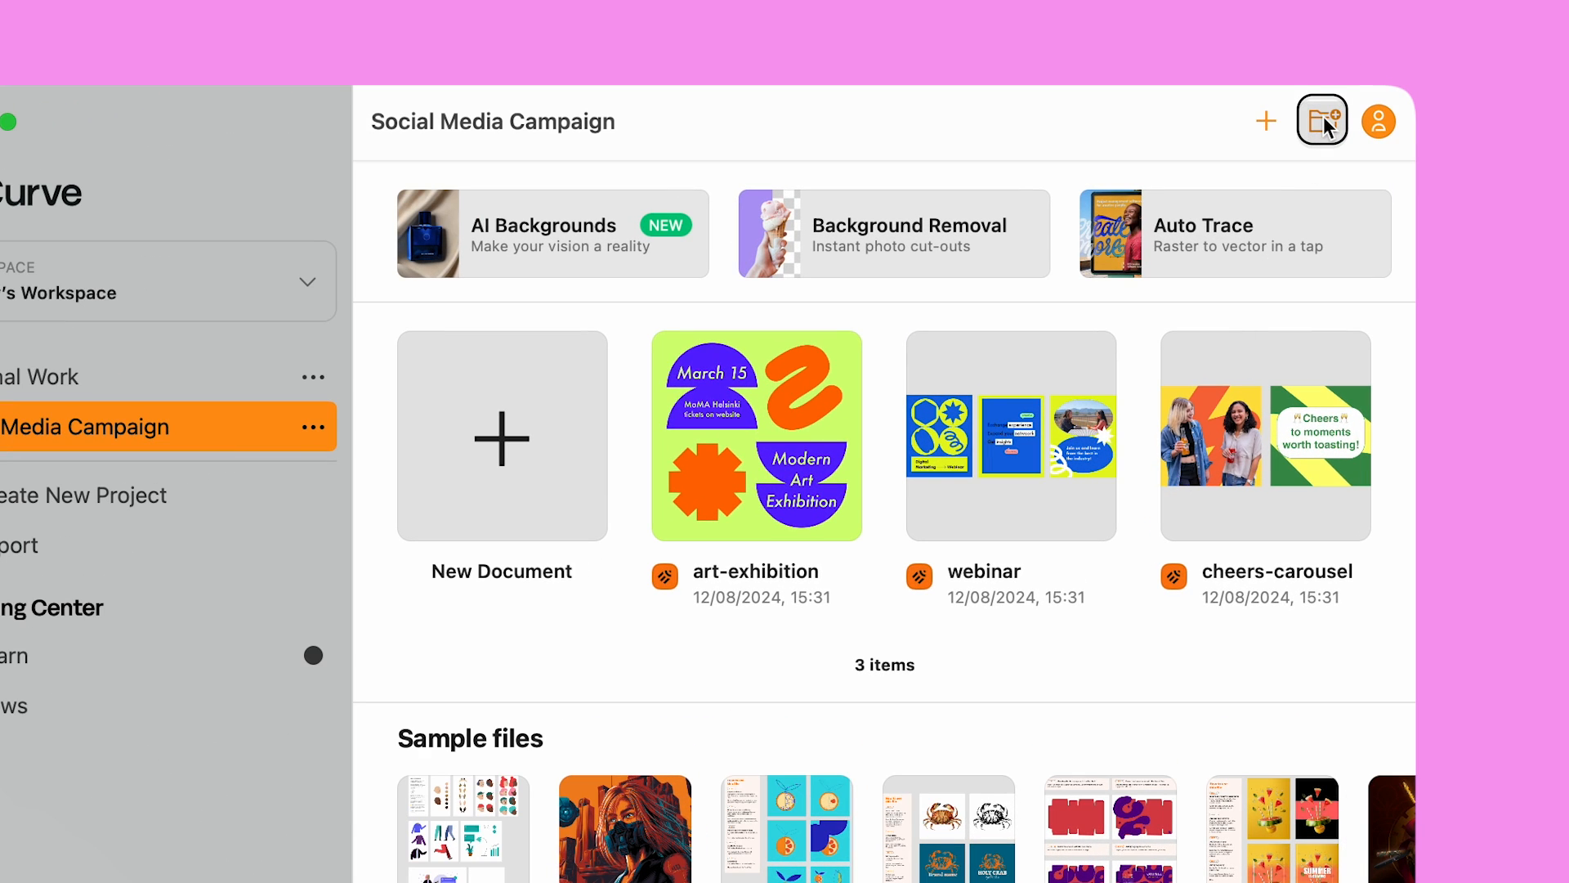
Add a new folder named 'Spring Art Festival' to the project
left_click(1322, 116)
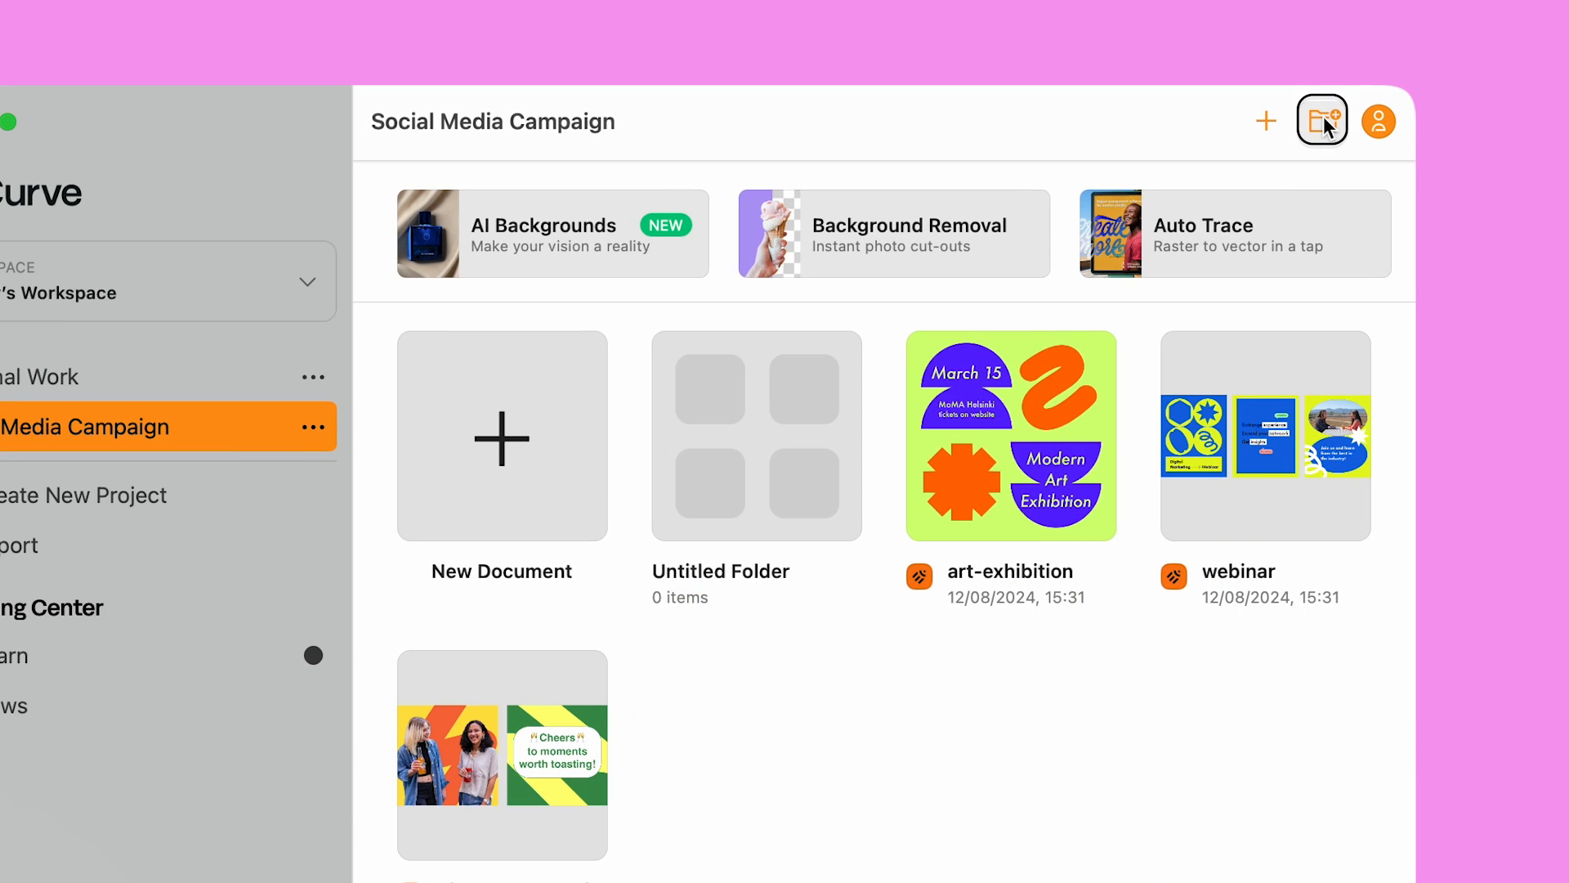
left_click(738, 567)
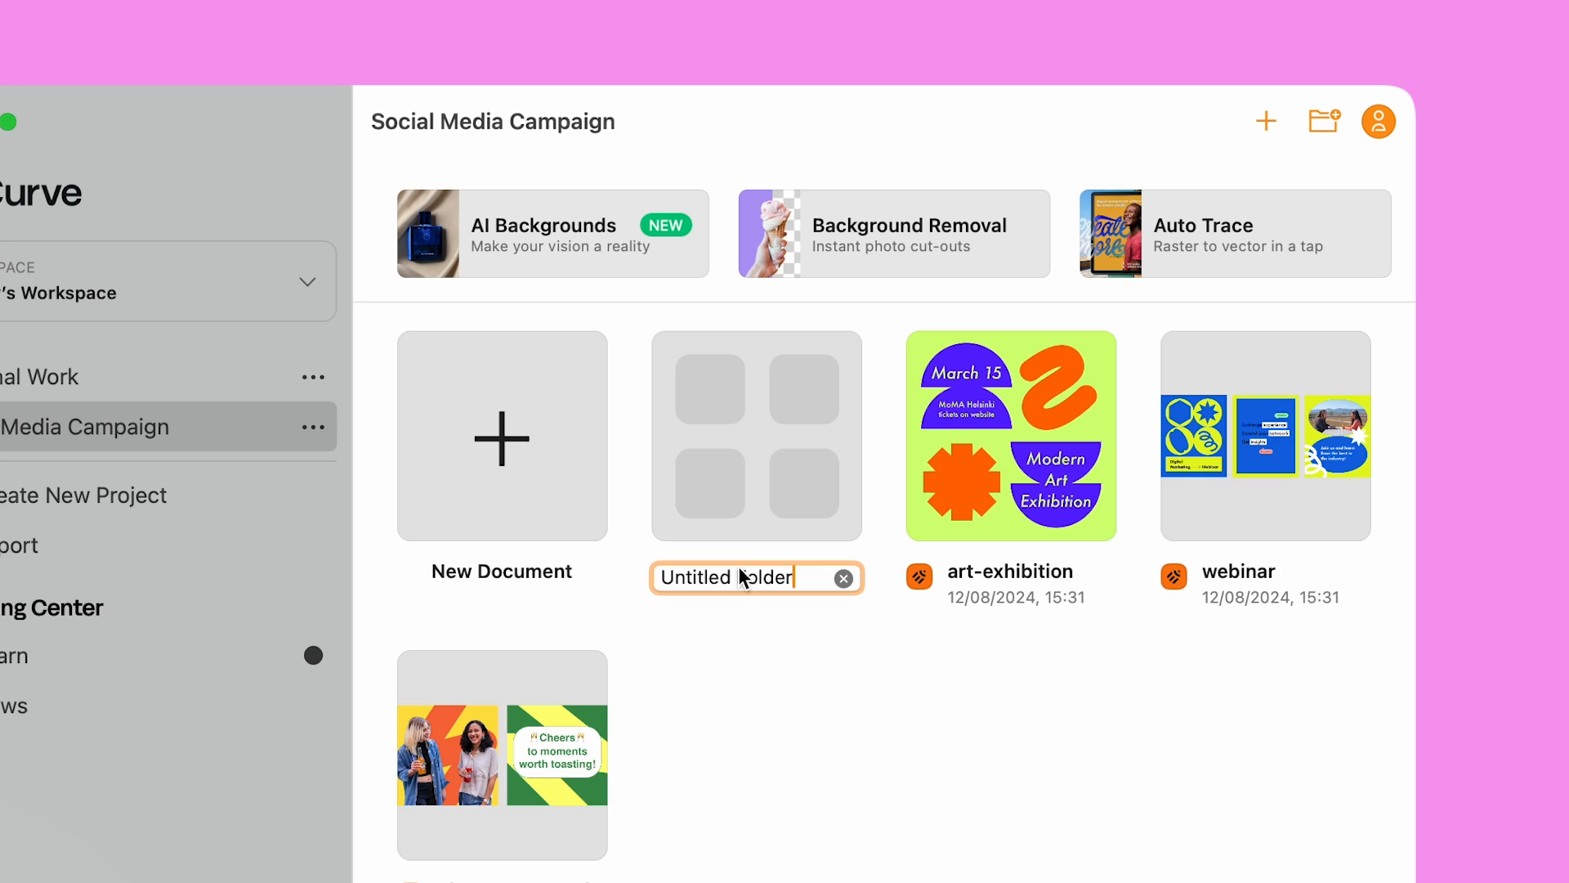
type("Spring Art Festival")
key("Return")
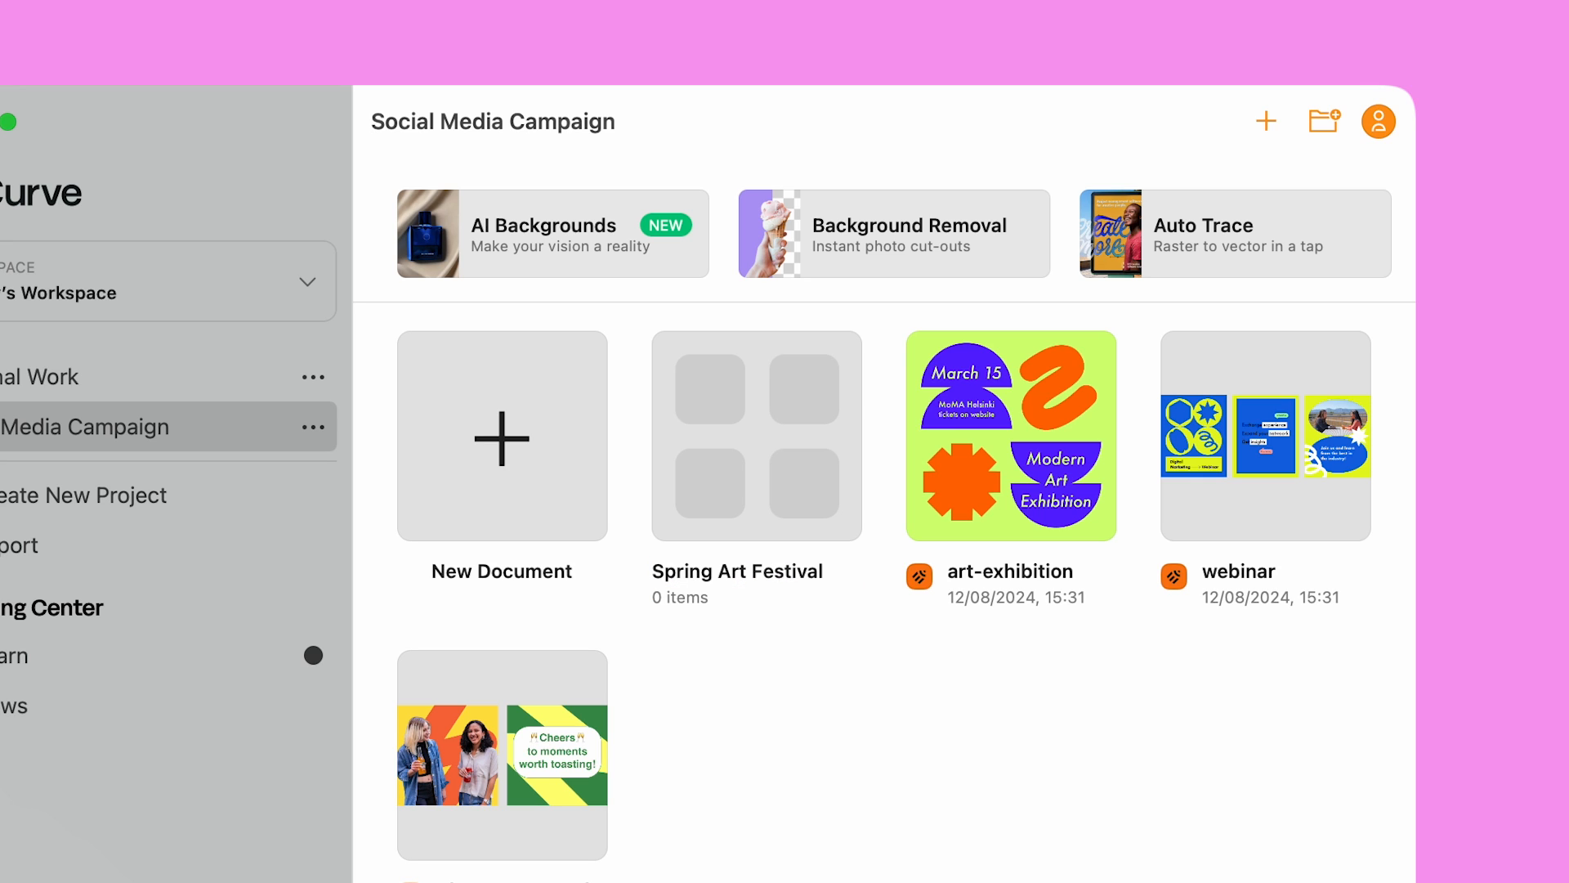
Move art-exhibition into the Spring Art Festival folder and open the folder
left_click(1007, 503)
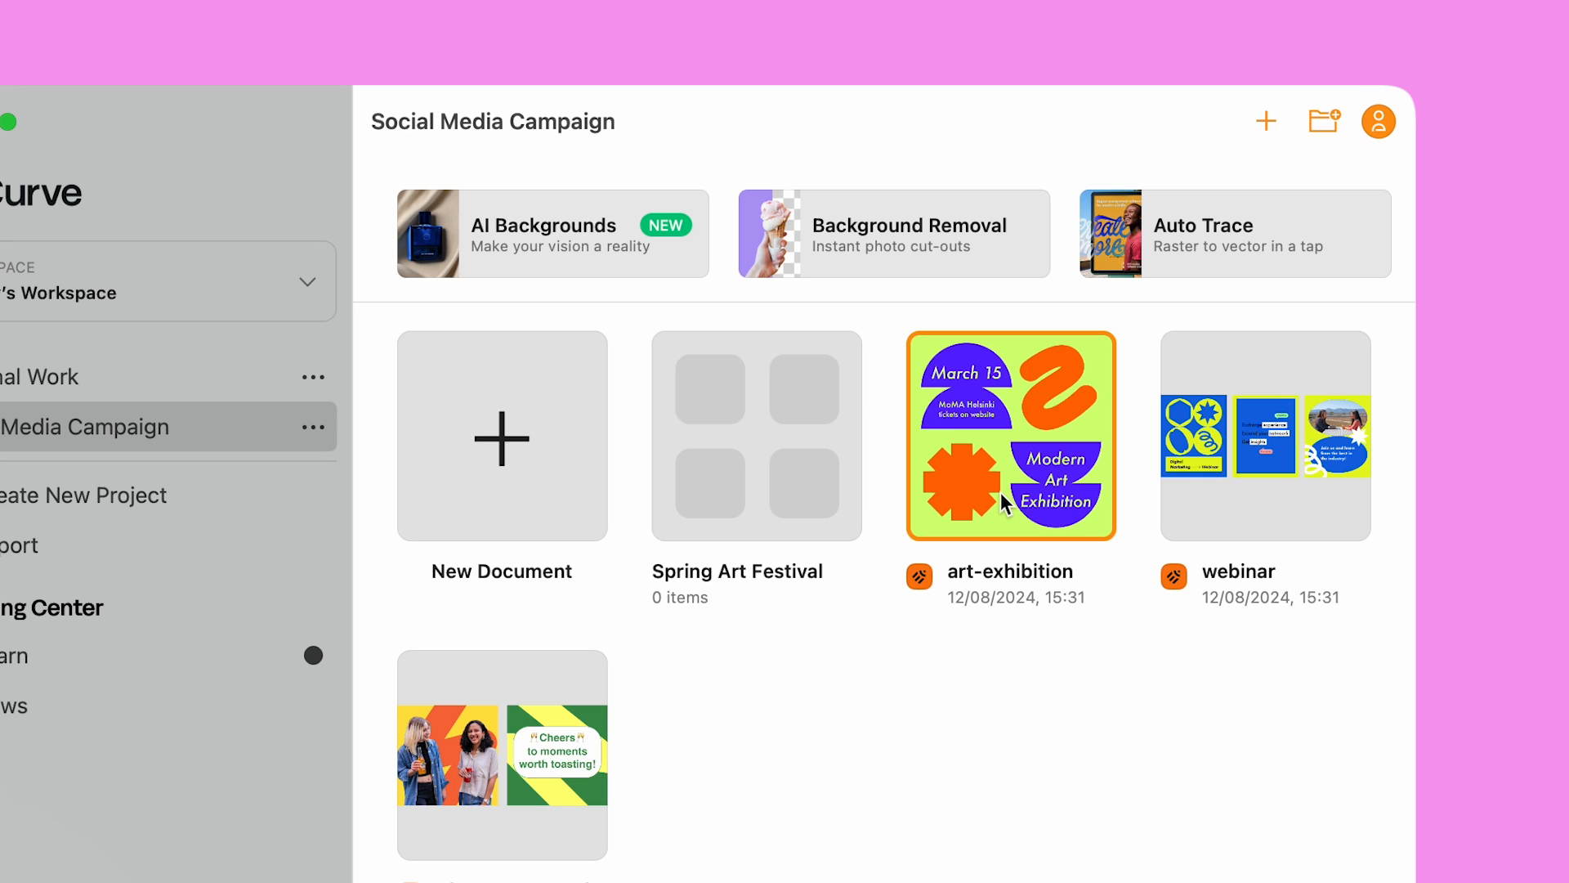
left_click_drag(1026, 469, 782, 461)
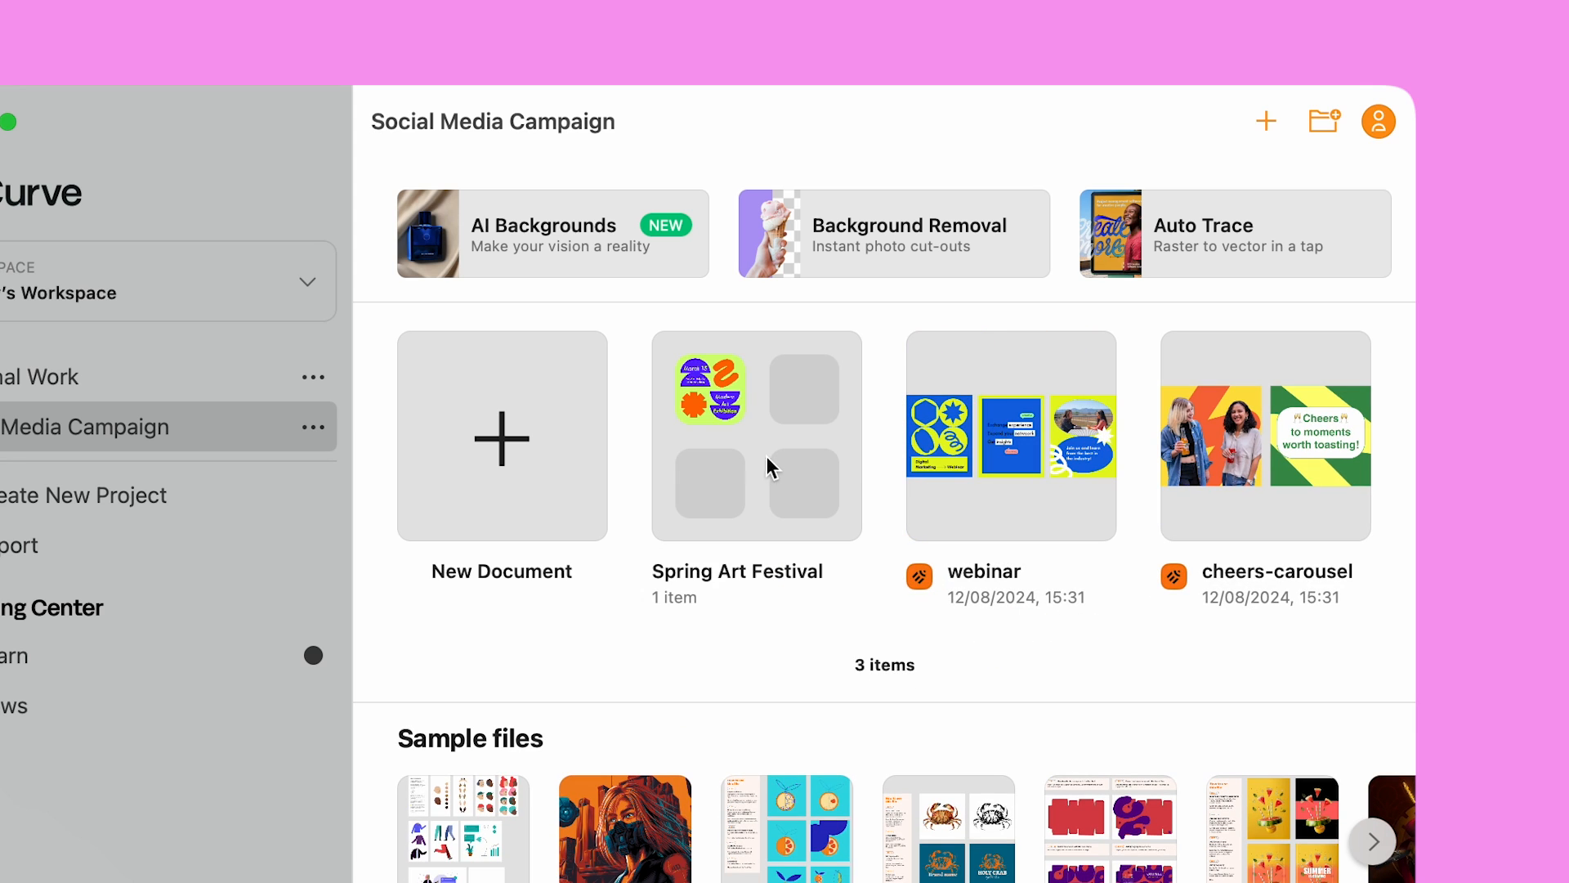
double_click(752, 449)
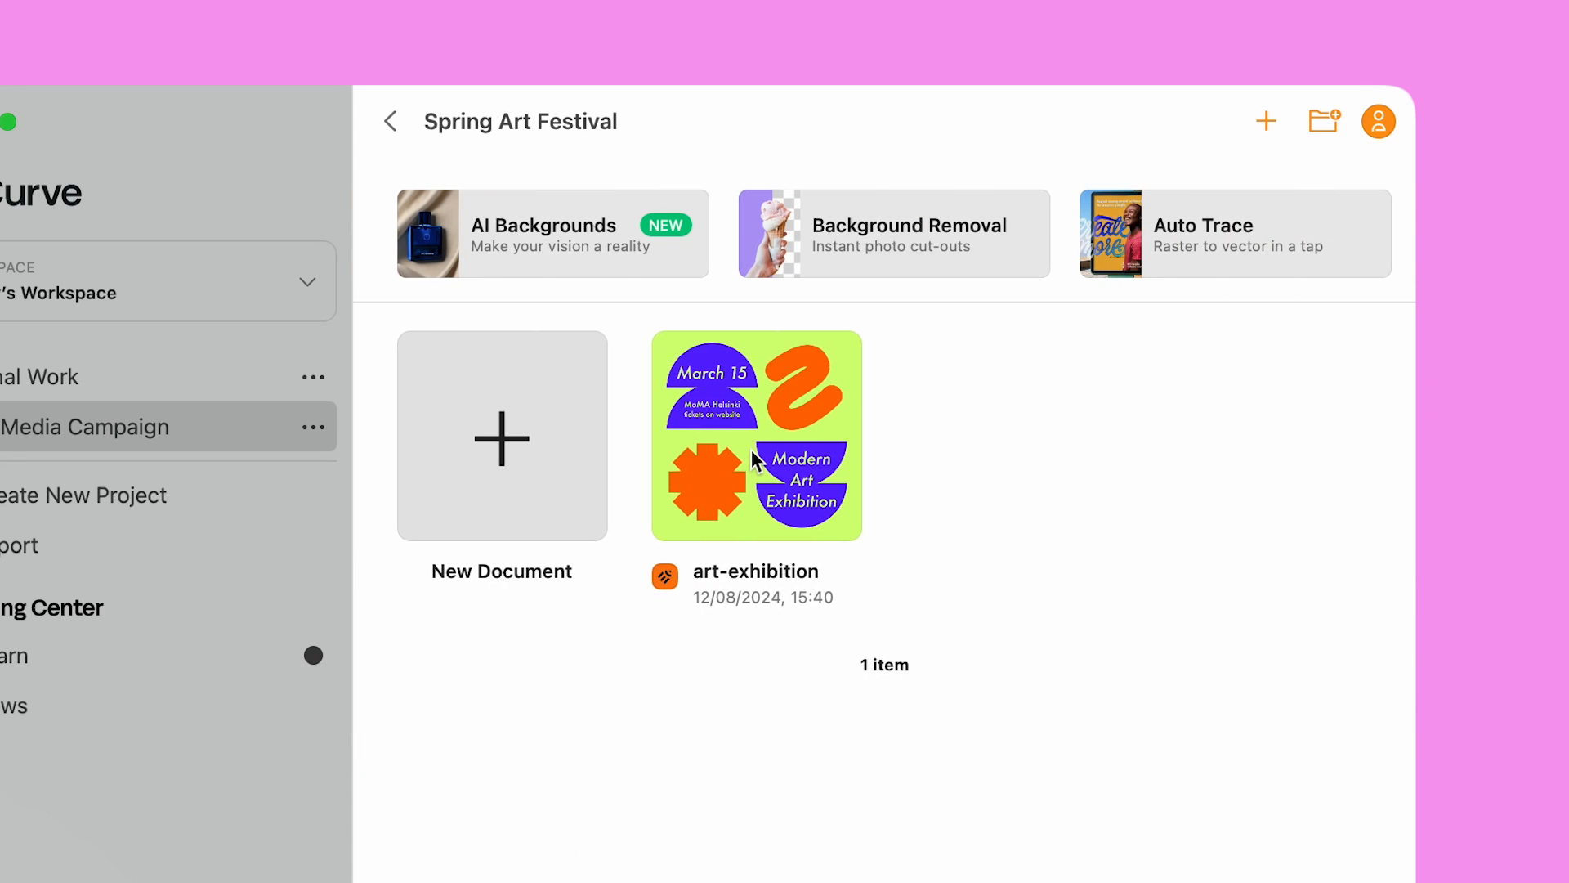
Duplicate art-exhibition and open the resulting art-exhibition Copy
right_click(753, 452)
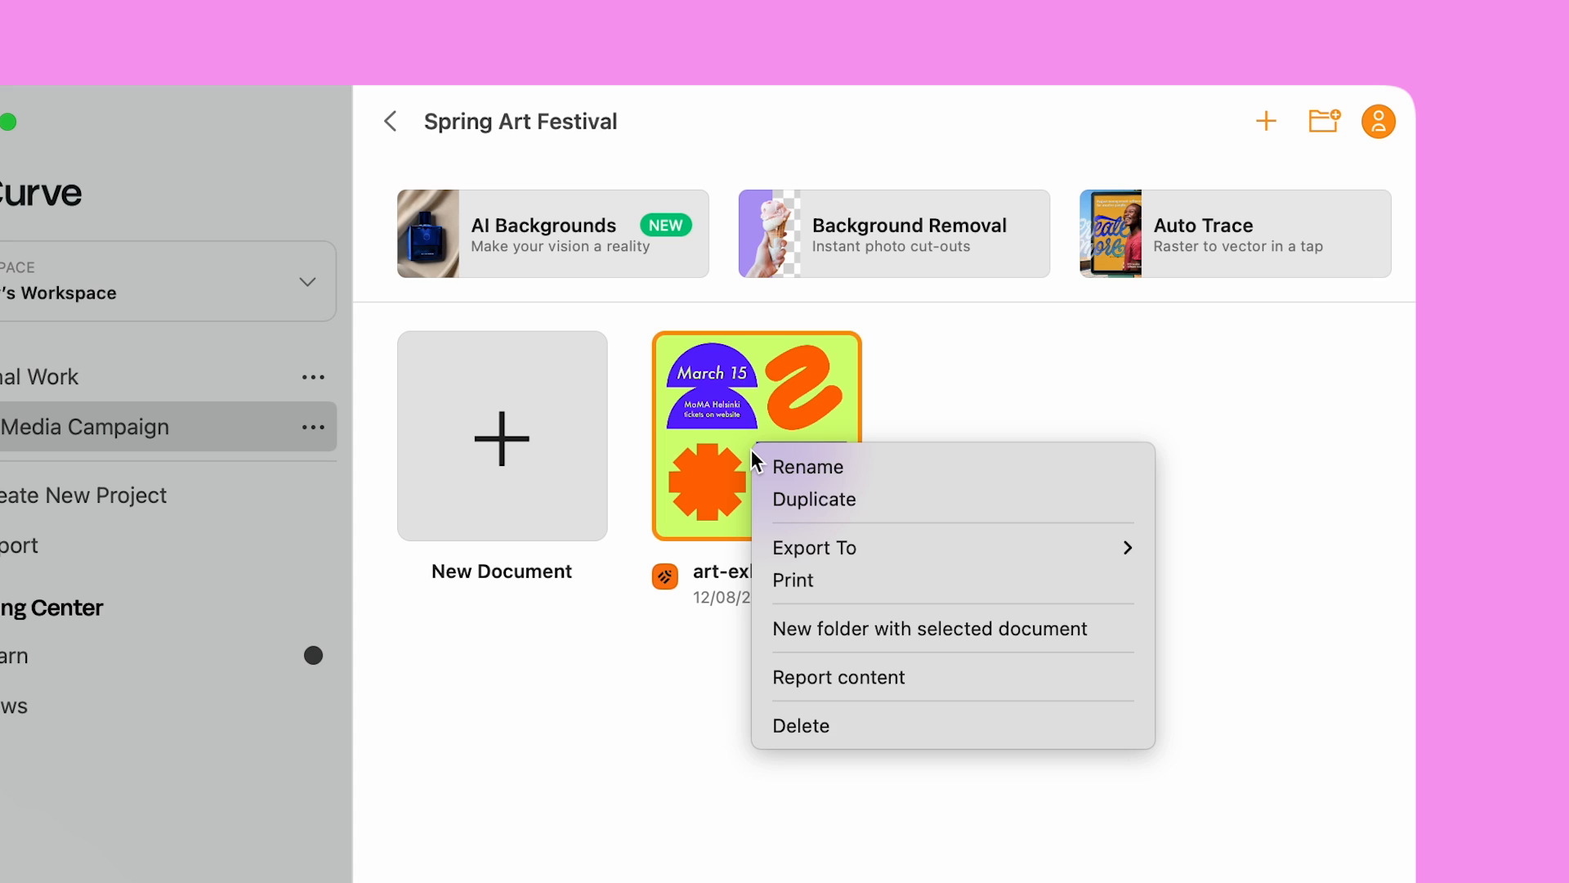
left_click(775, 500)
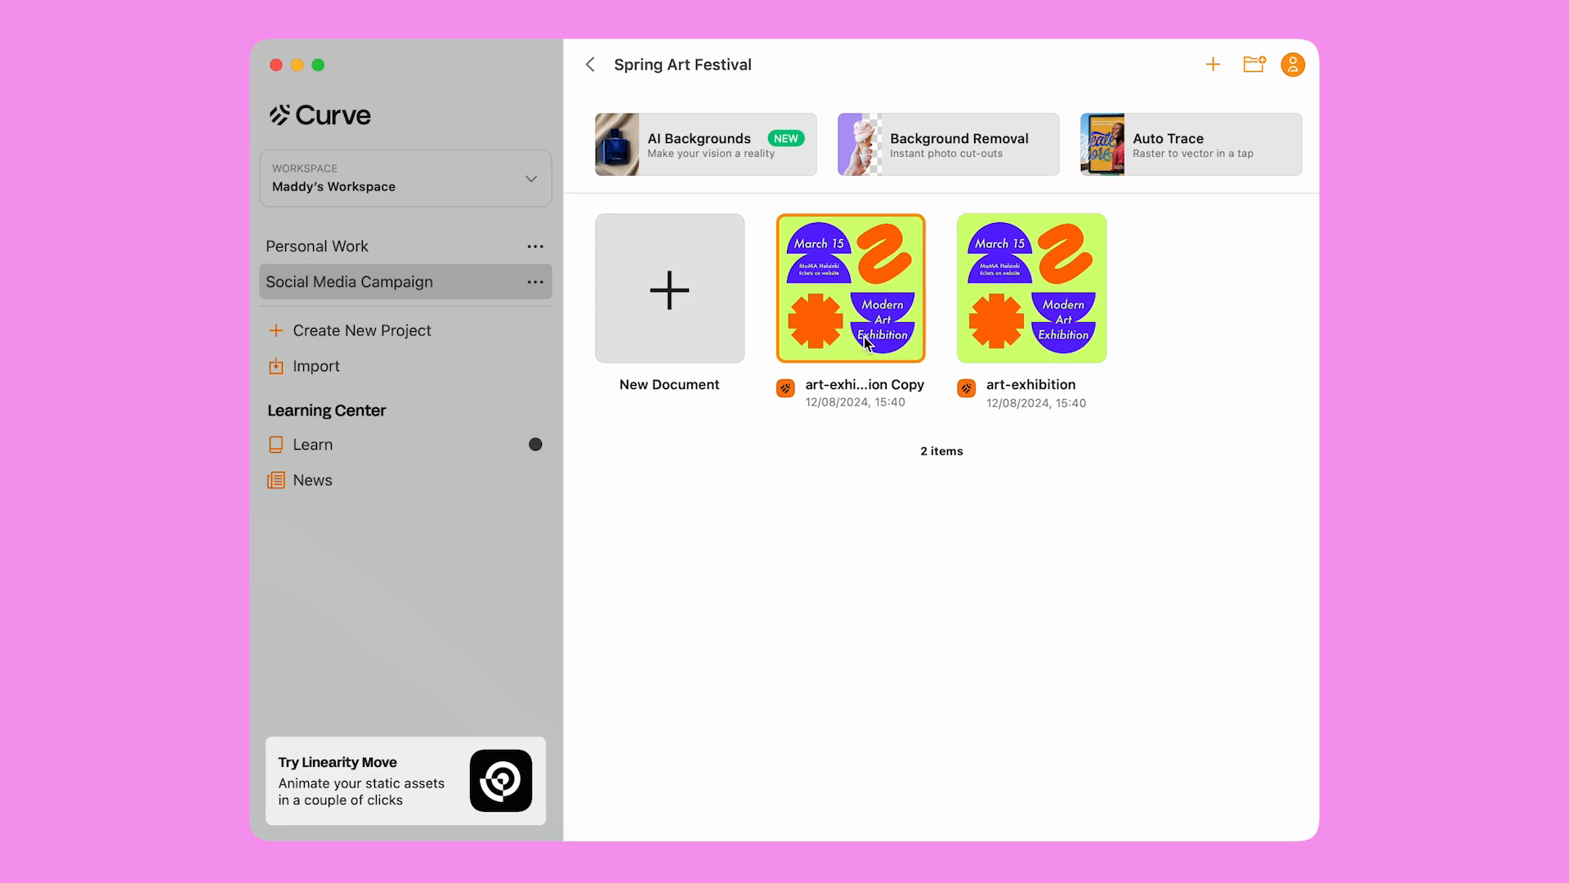
double_click(775, 503)
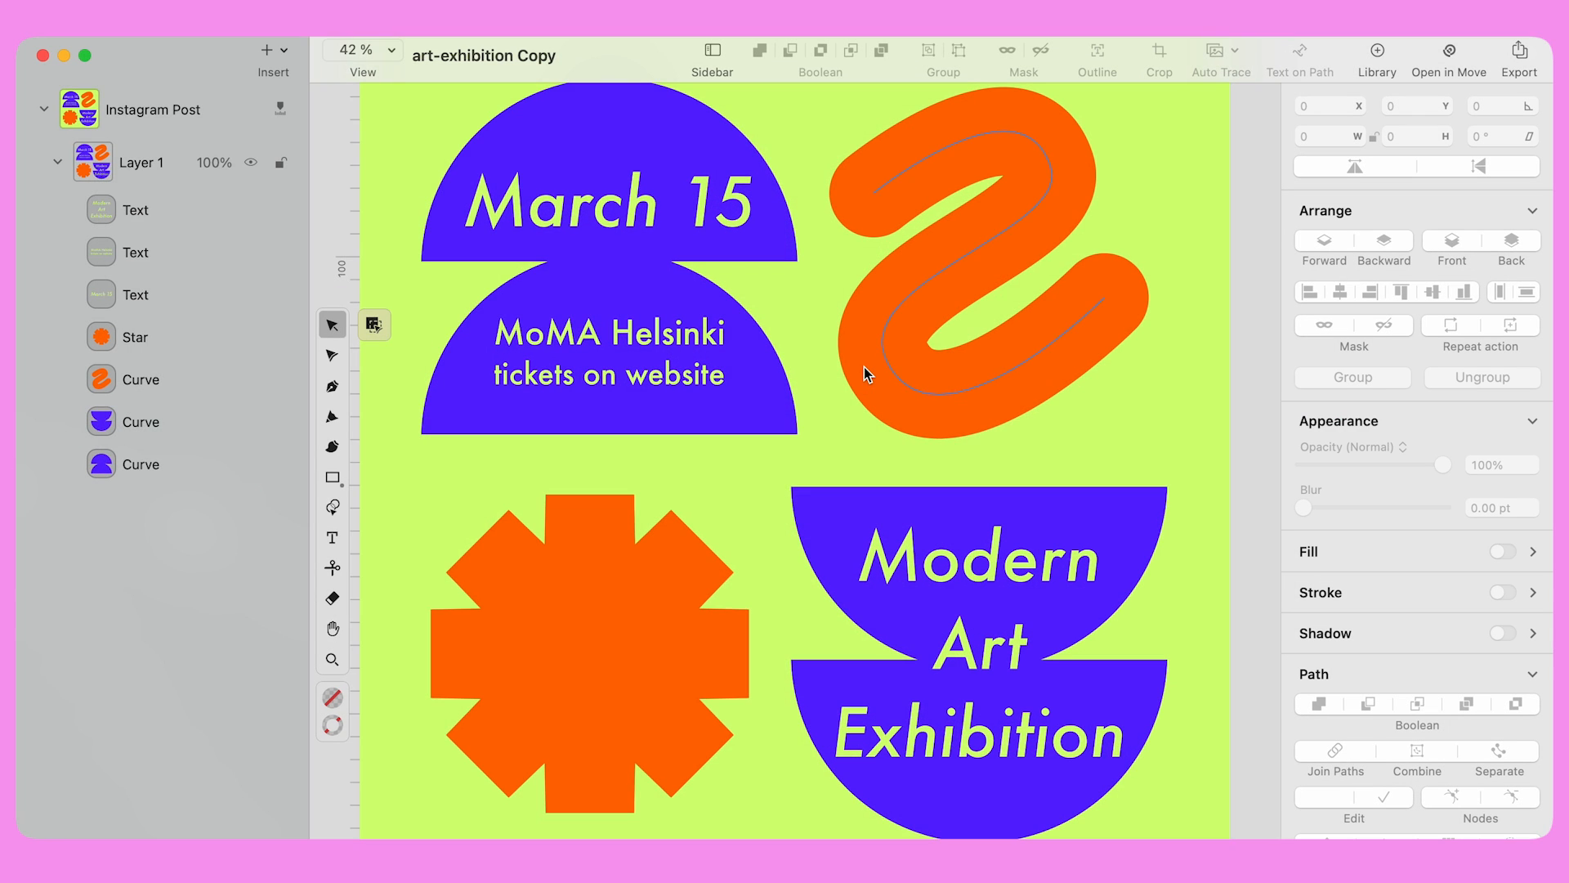
Set the Instagram Post artboard's background fill to lavender
left_click(207, 118)
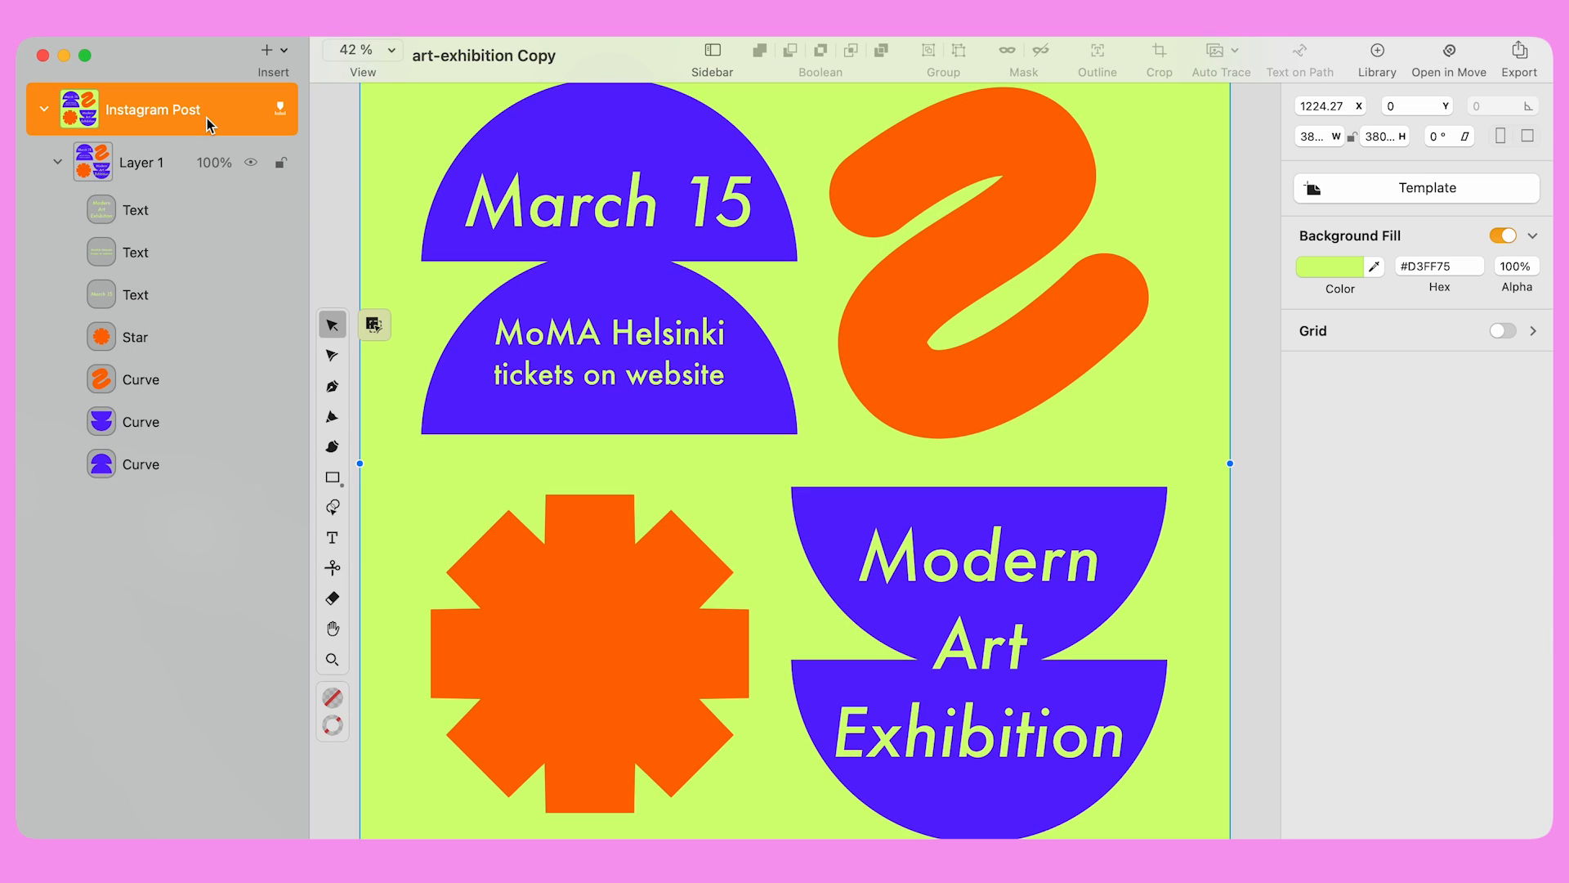
left_click(1347, 273)
left_click(1185, 508)
left_click(742, 494)
Recolour the three text objects' fill from lime green to lavender
left_click_drag(449, 145, 1293, 758)
left_click(1293, 758)
left_click(1051, 553)
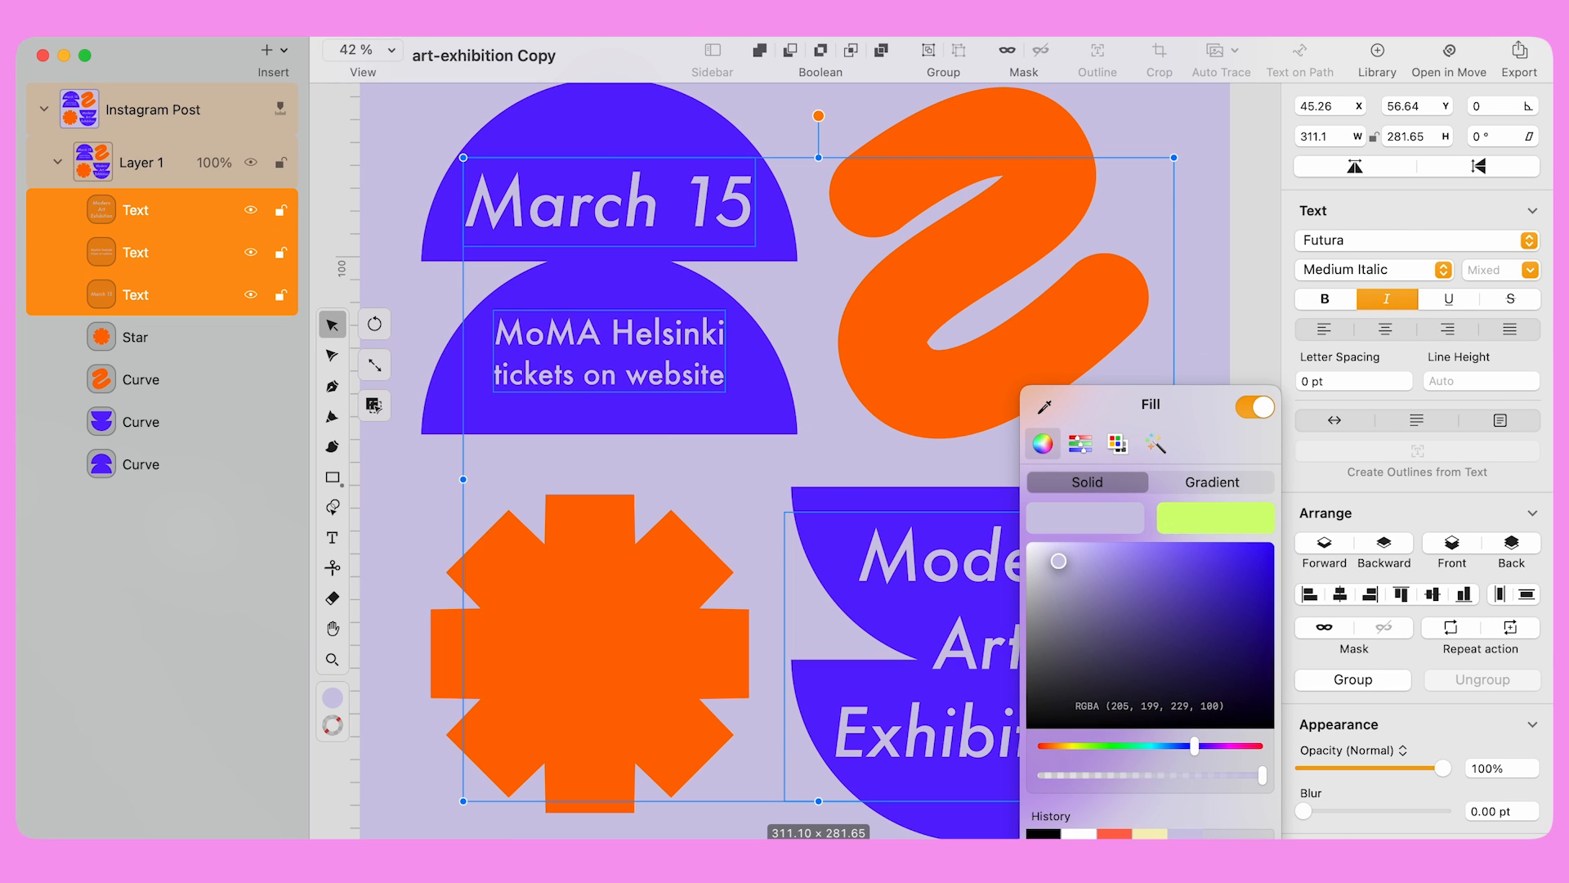
left_click(1252, 345)
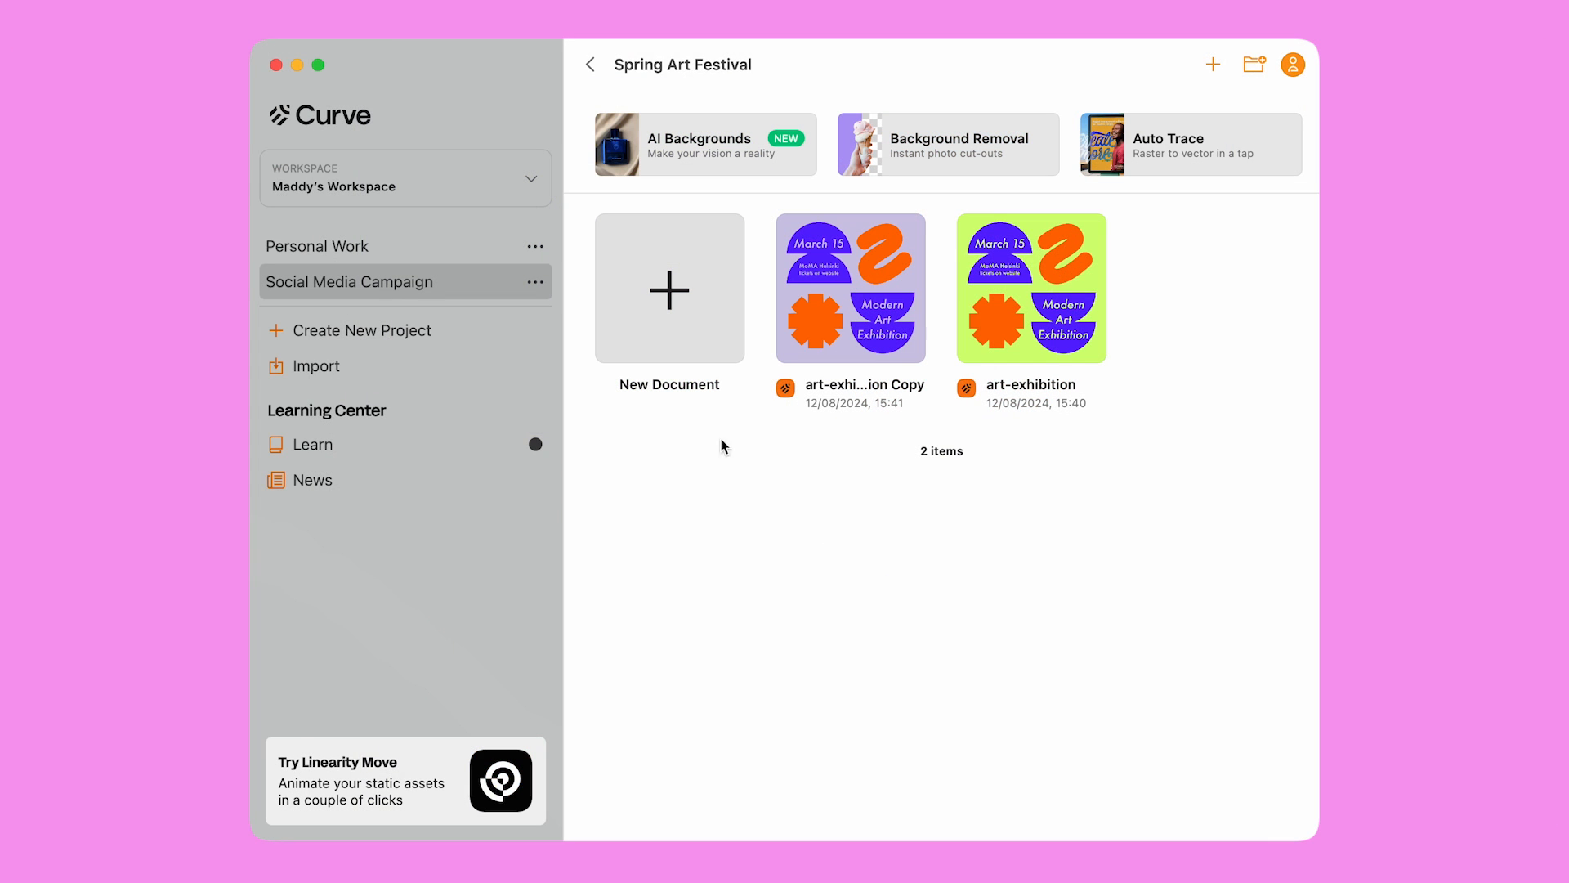
Create a new Instagram Story document from the Social Media presets
left_click(663, 290)
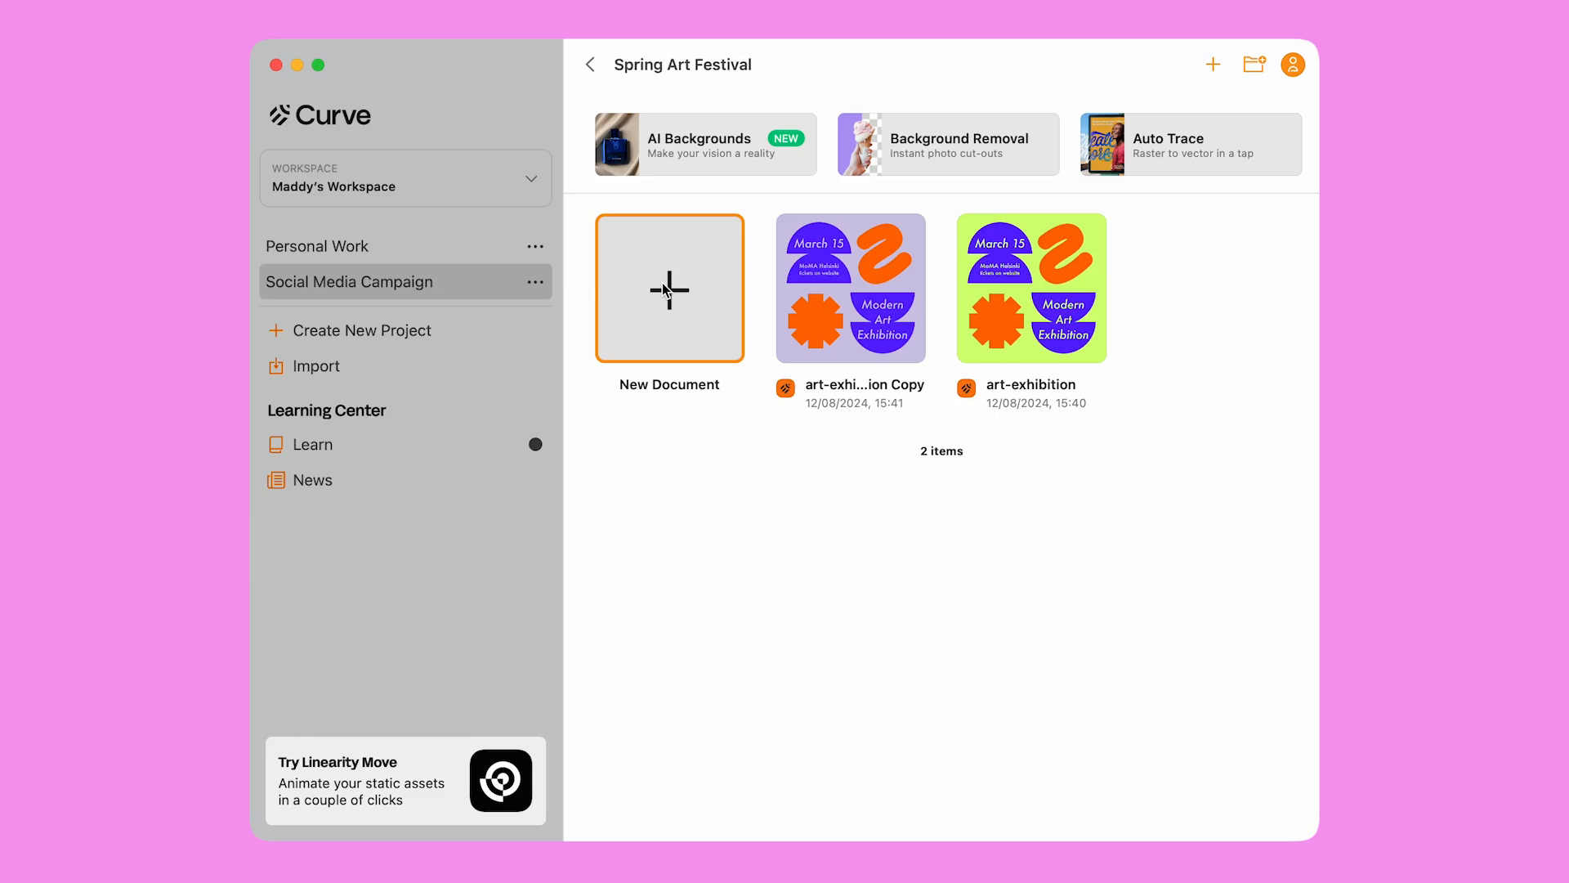
left_click(365, 267)
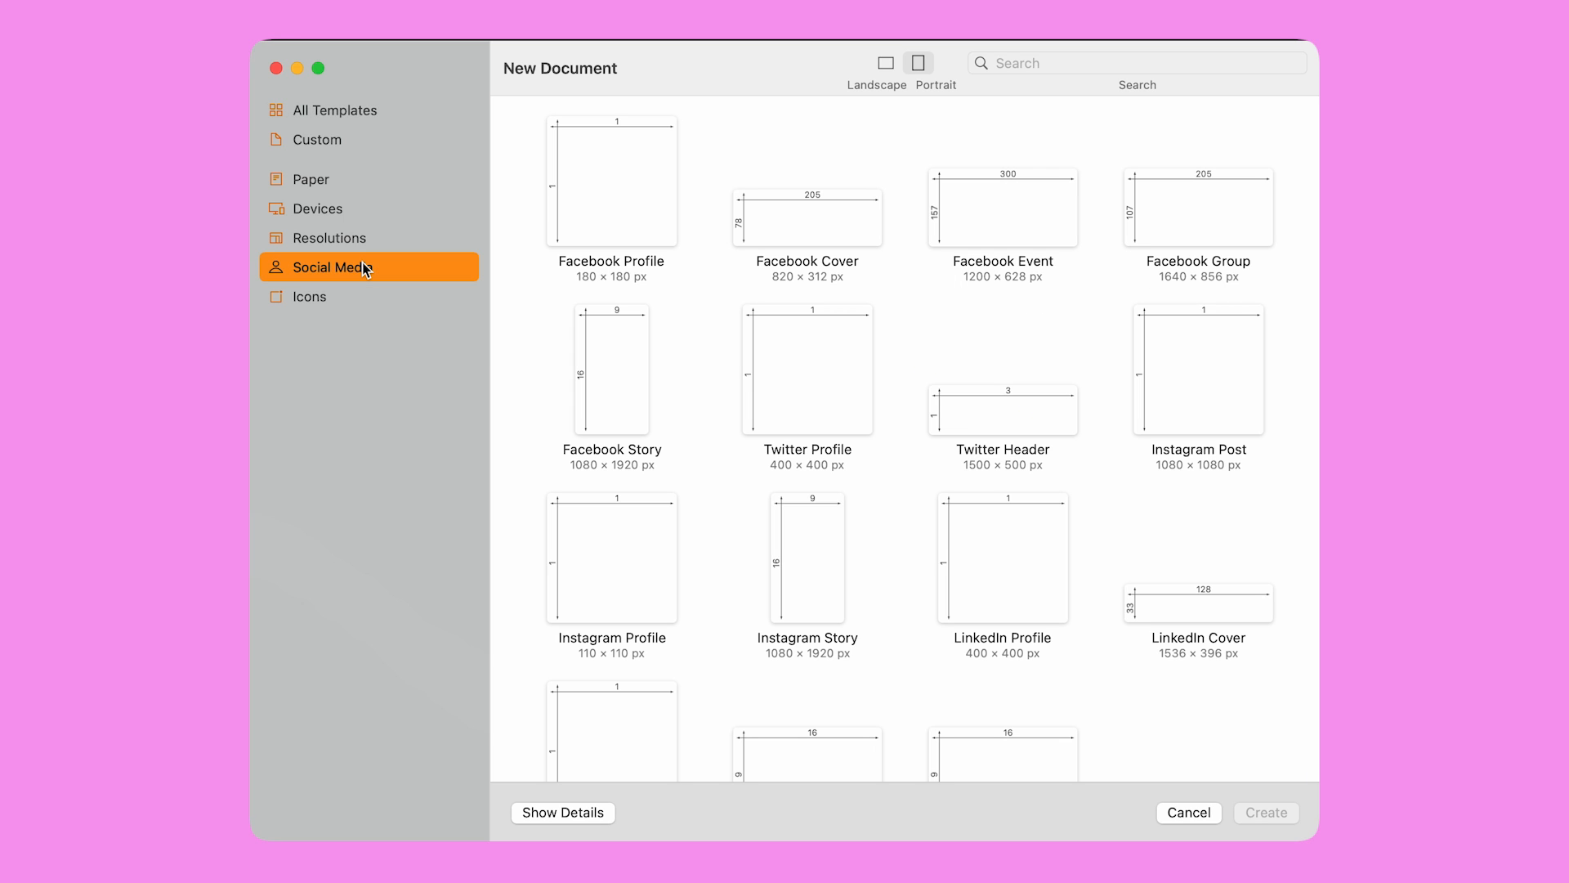
double_click(798, 561)
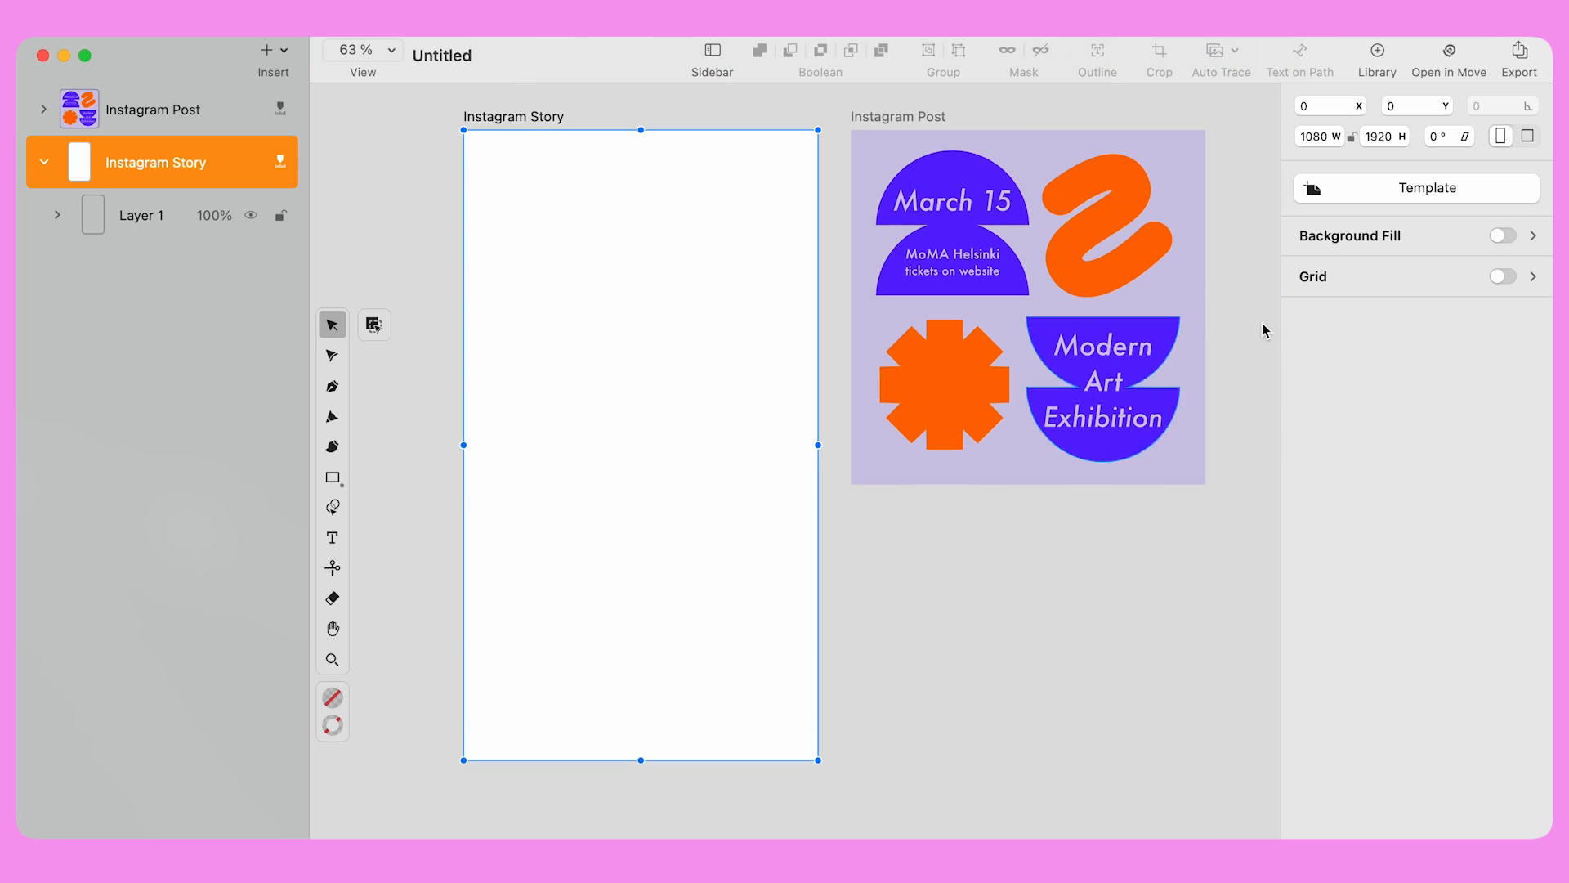
Paste the March 15 and Modern Art groups into the Story, enlarge them, and place them top and bottom
left_click_drag(889, 146, 1141, 466)
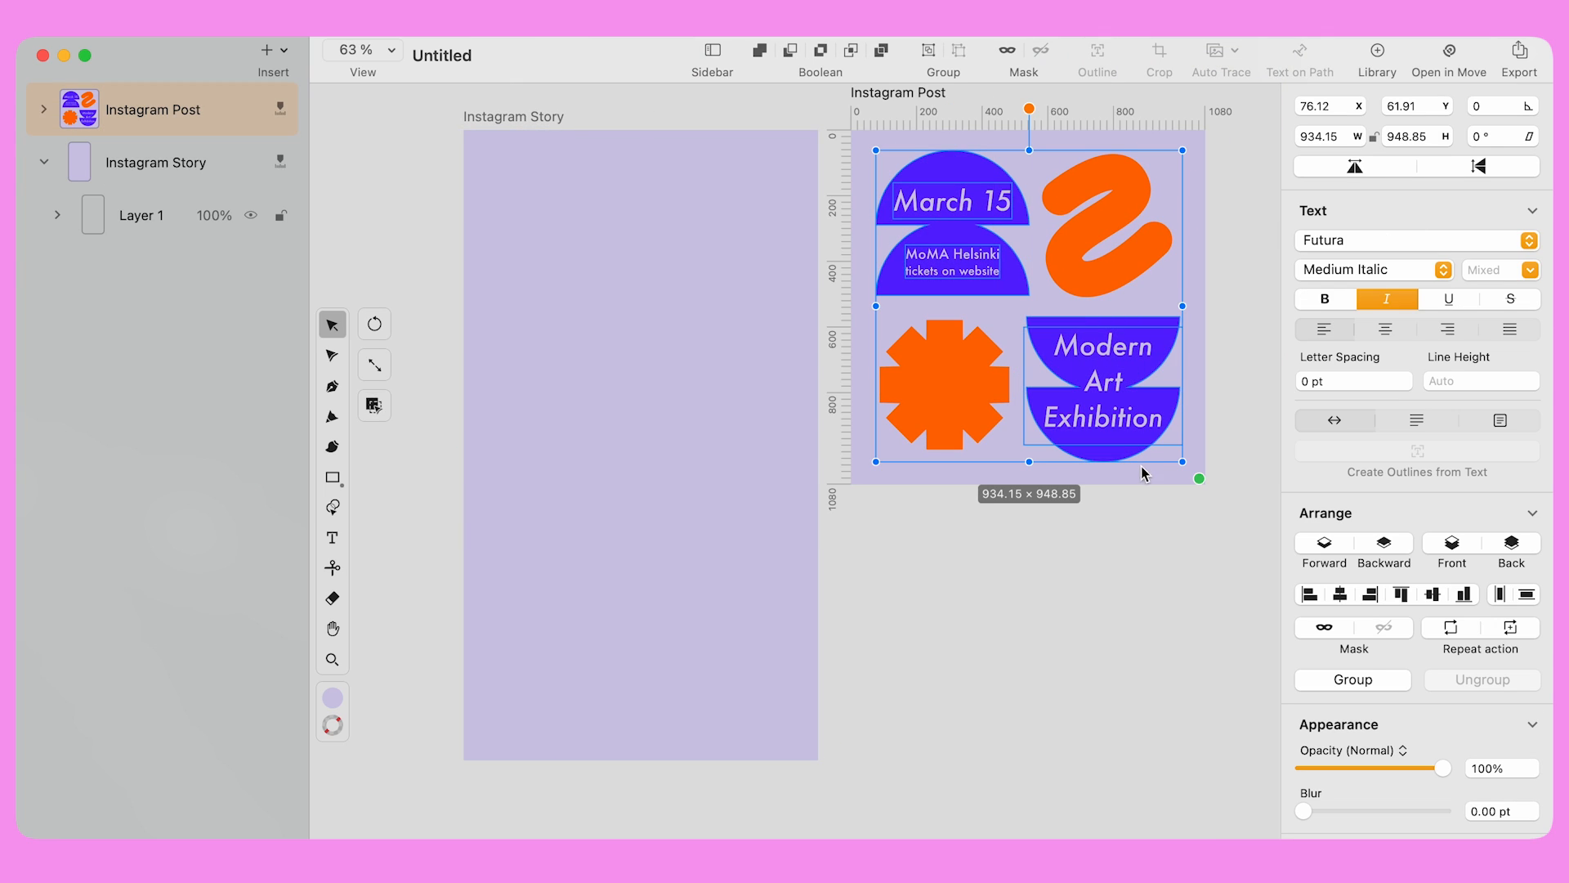
key("super+c")
key("super+v")
left_click(1341, 594)
left_click_drag(721, 461, 777, 655)
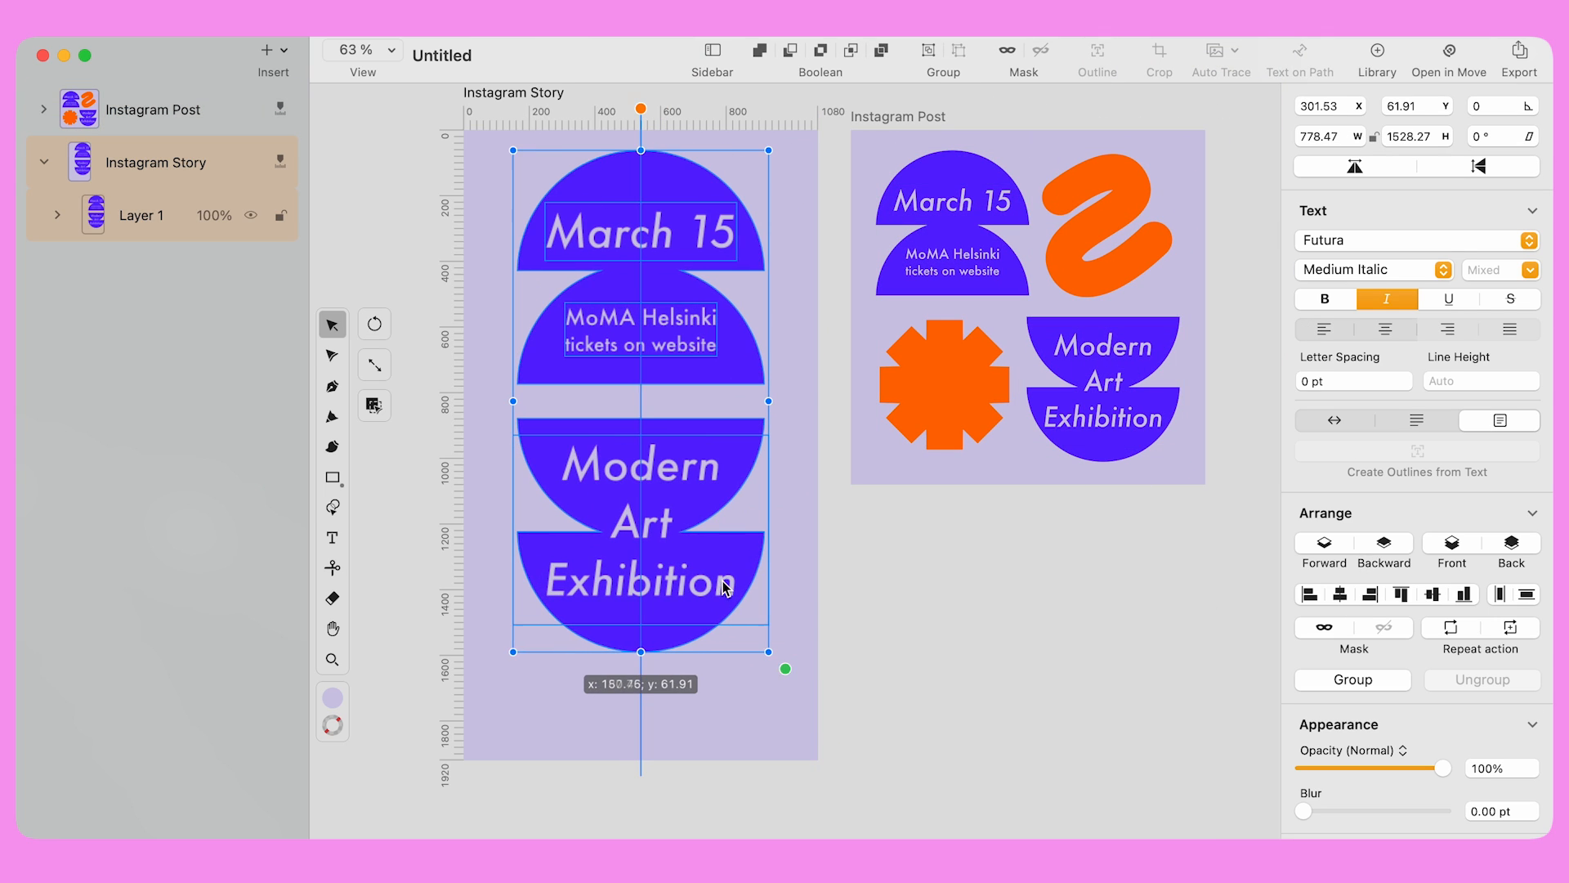
left_click(883, 571)
left_click_drag(641, 417, 642, 391)
left_click_drag(642, 690, 642, 723)
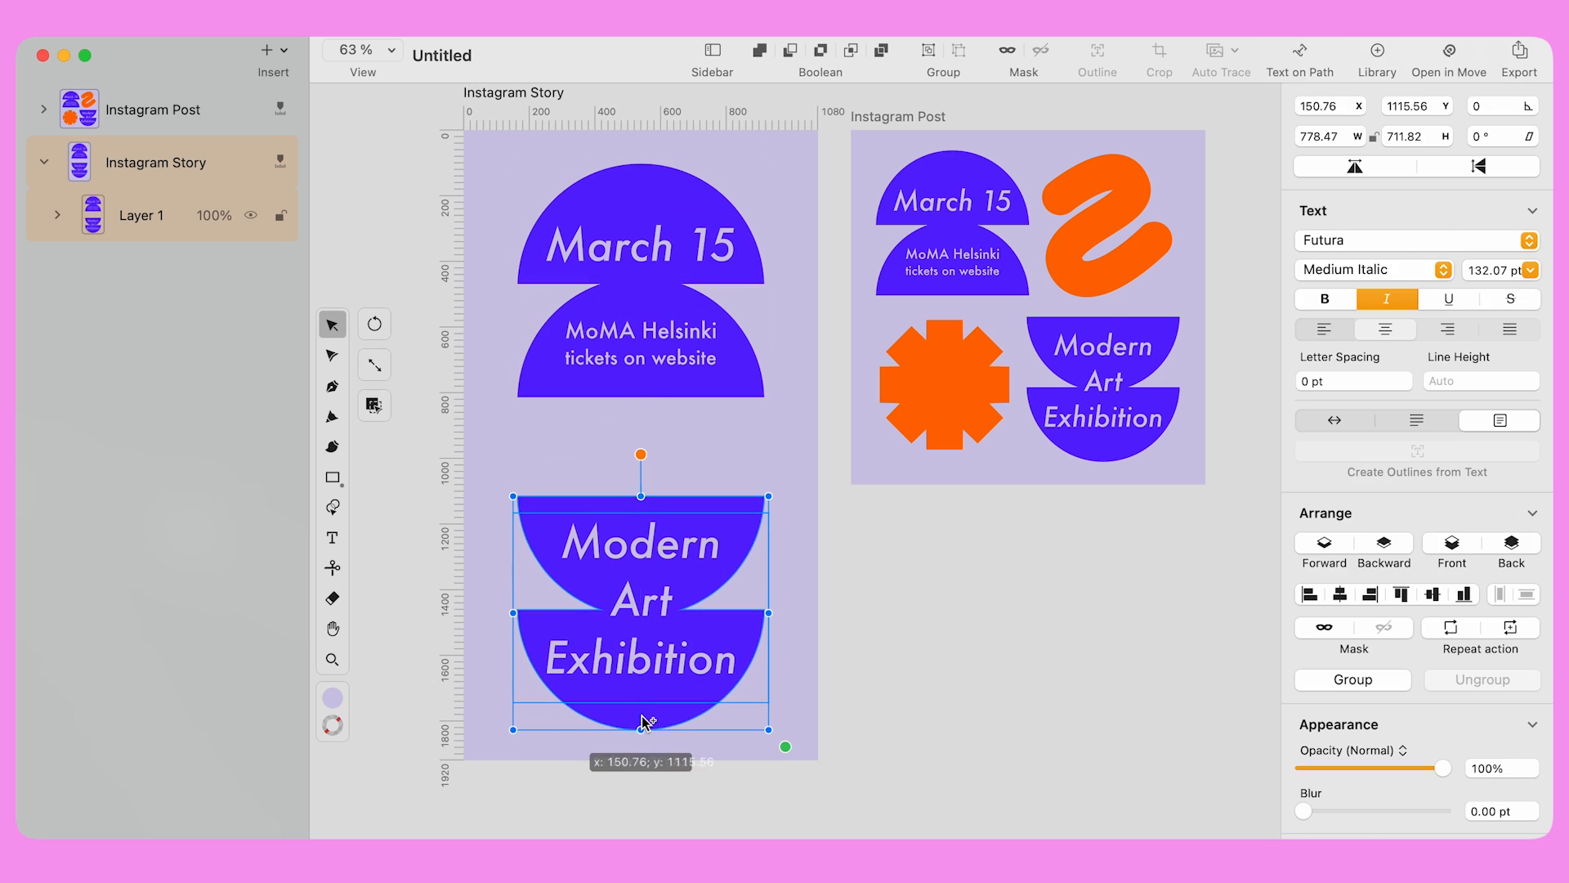
Copy the post's orange squiggle into the Story and centre it
left_click(1120, 280)
left_click(1105, 282)
key("super+c")
key("super+v")
left_click_drag(721, 229, 625, 450)
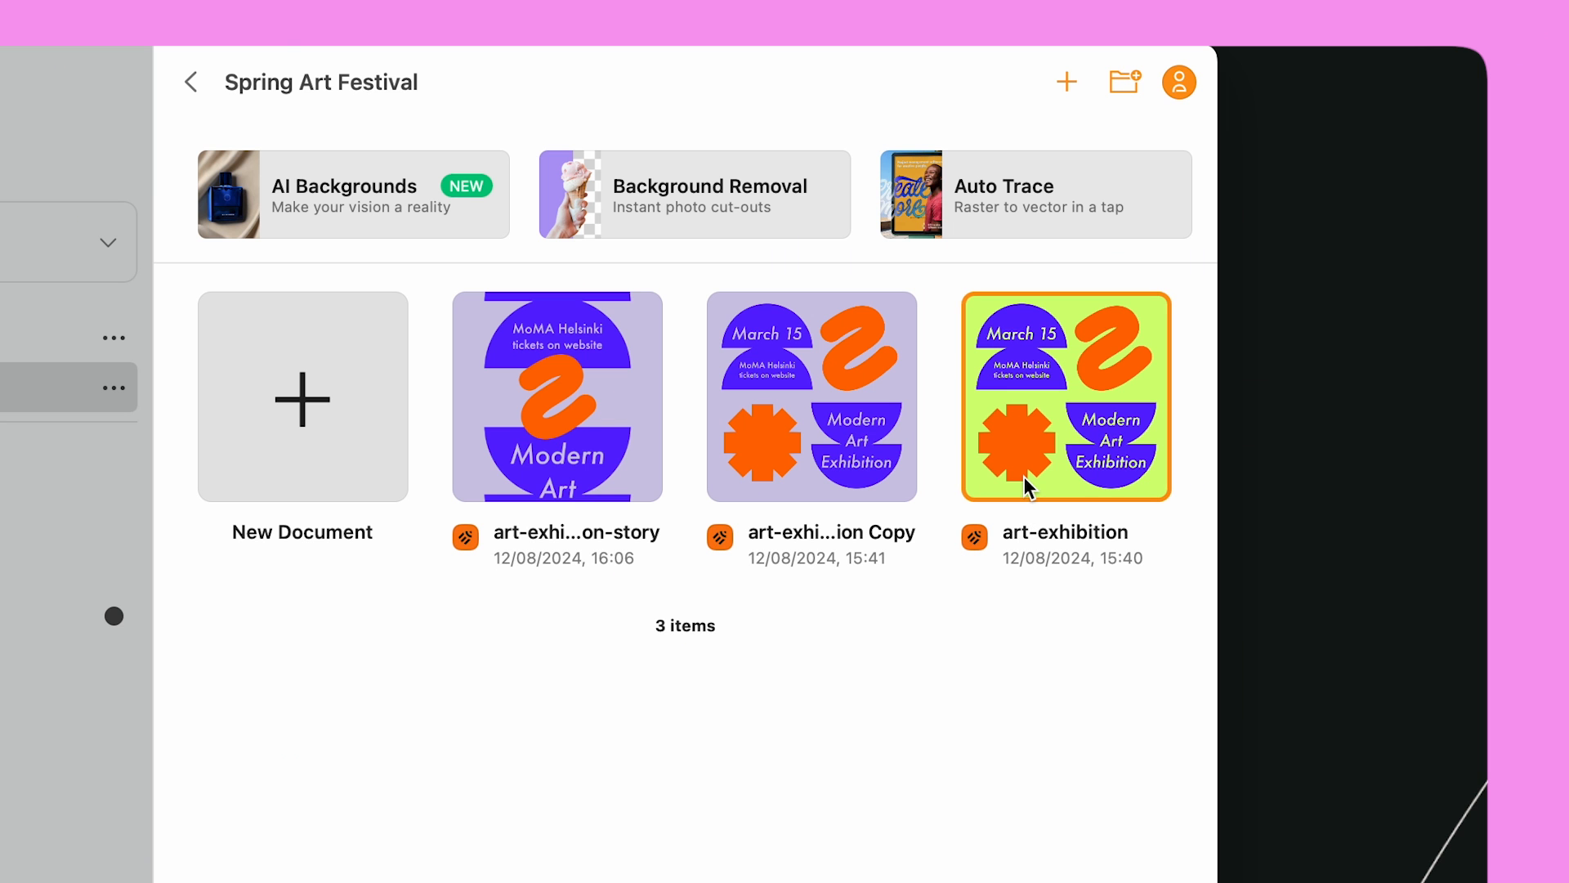
right_click(1023, 477)
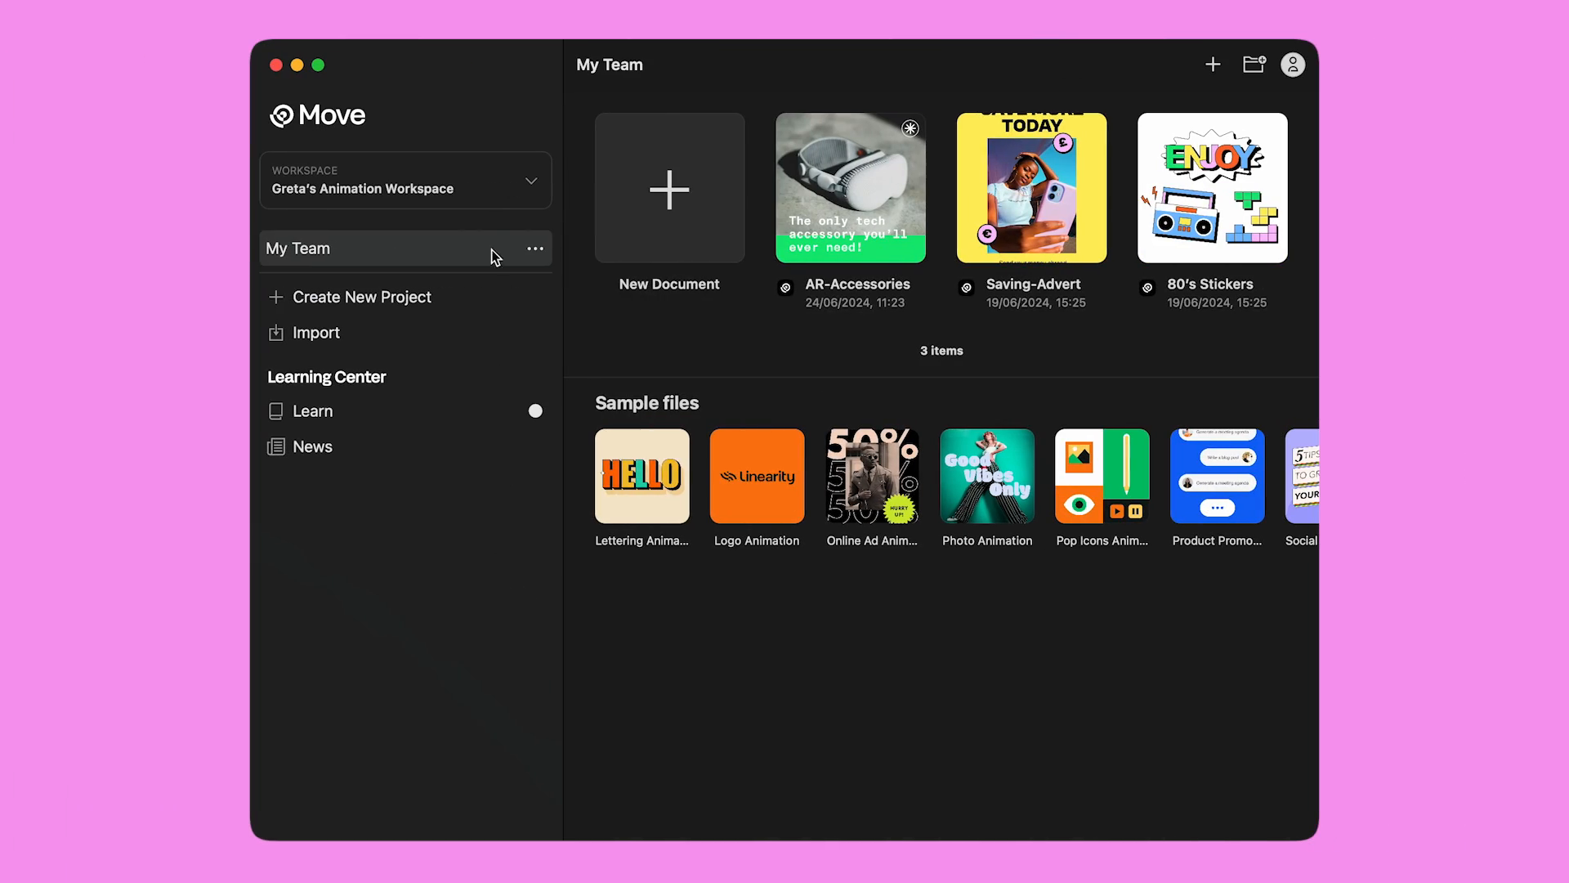
Switch to the Social Media Campaign workspace, open Spring Art Festival, and select its story and art-exhibition Copy files
left_click(490, 188)
left_click(464, 255)
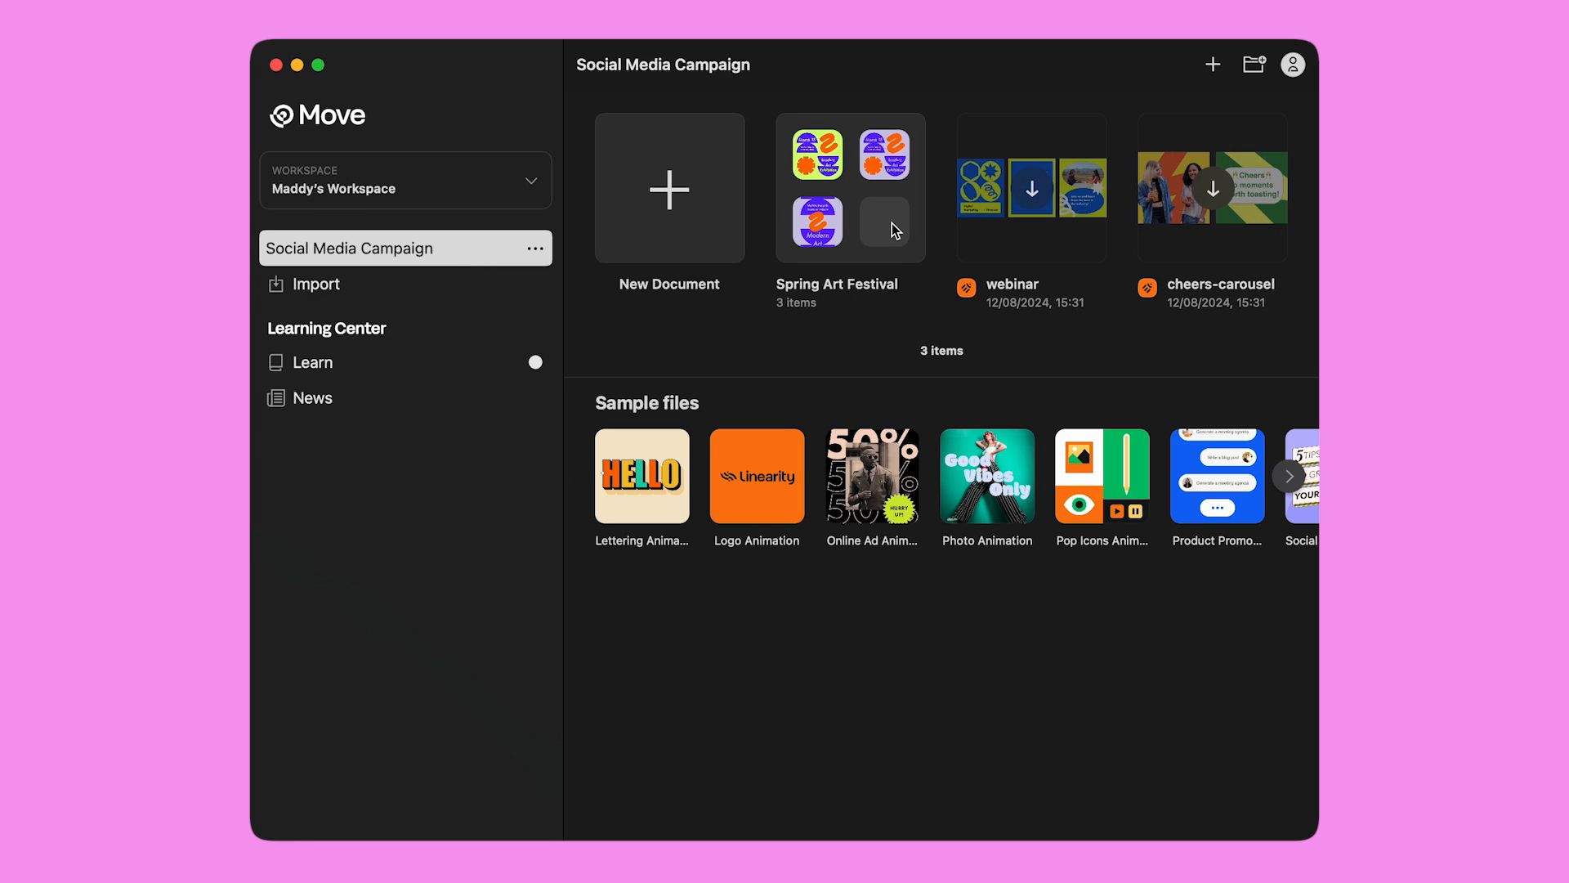
double_click(891, 223)
left_click(895, 230)
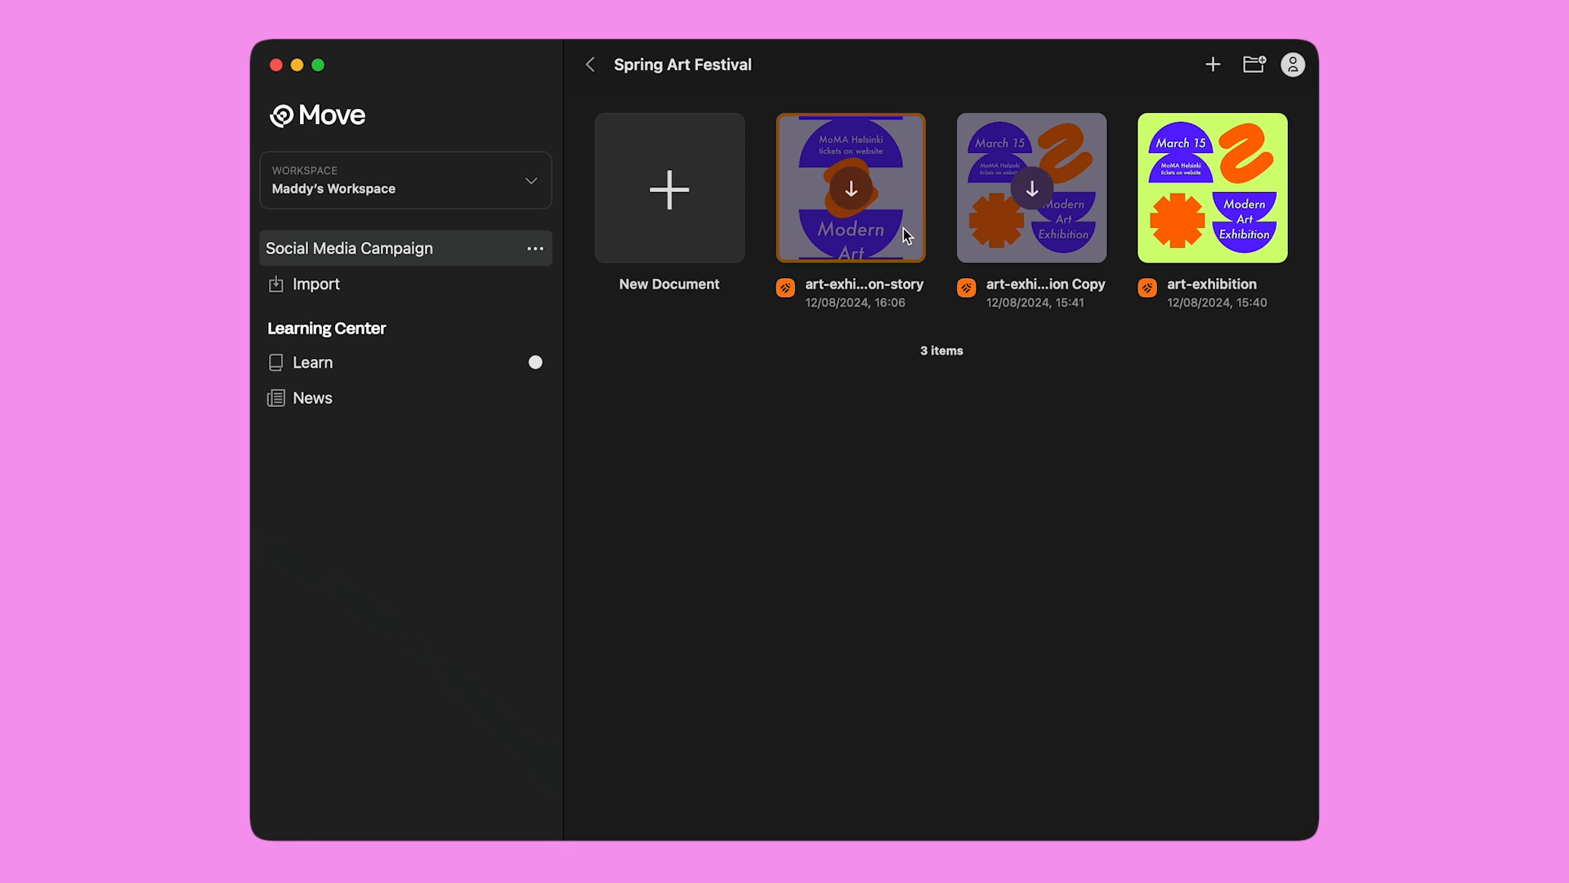
left_click(989, 237)
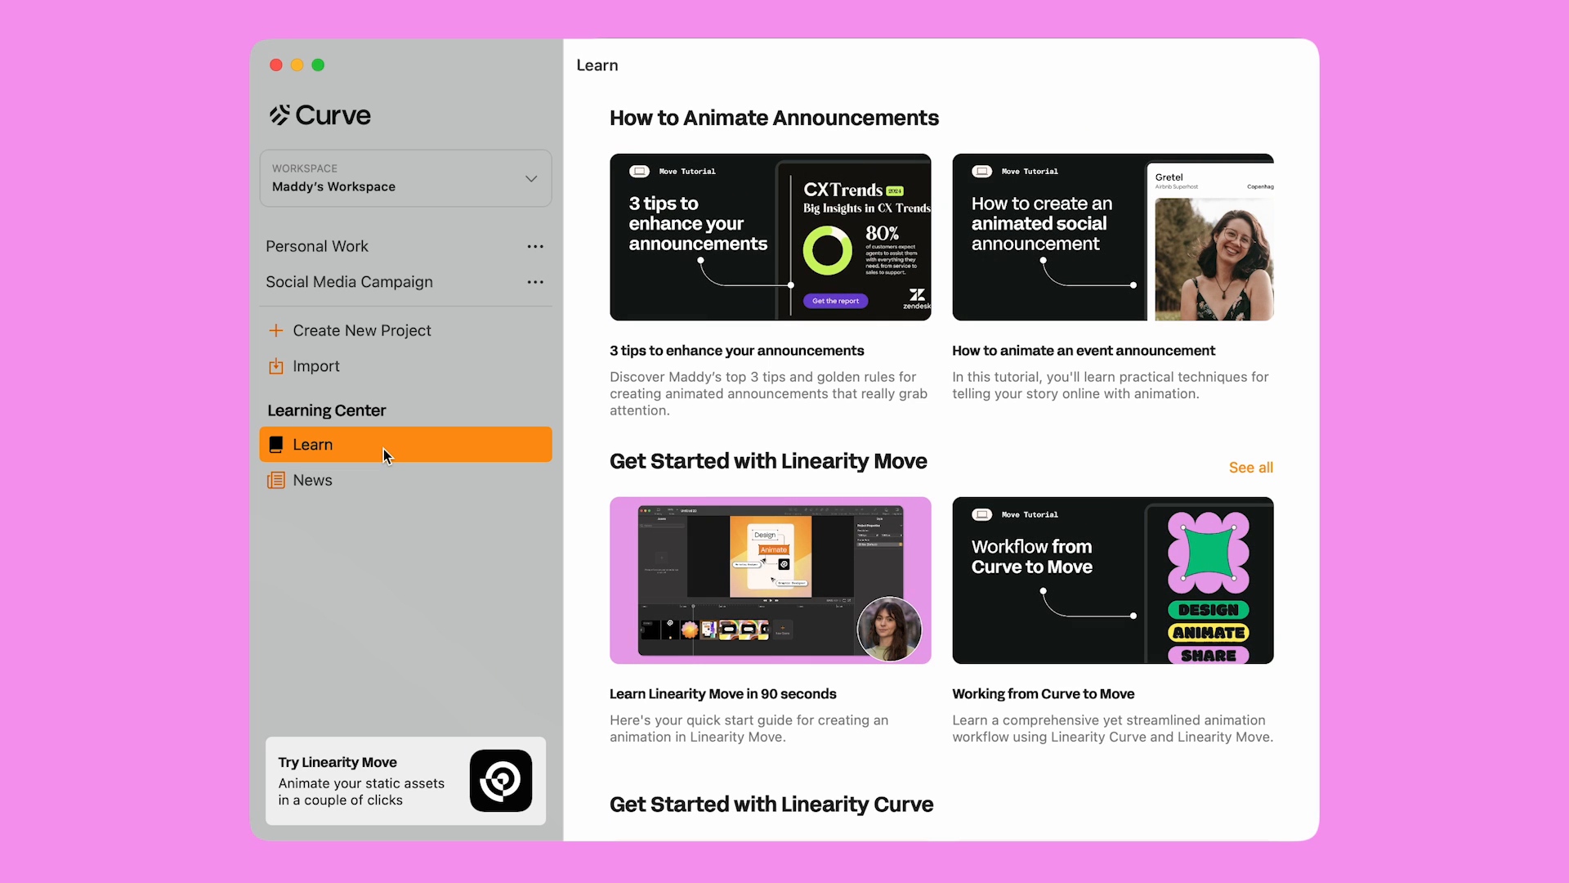
scroll(832, 433, "down", 10)
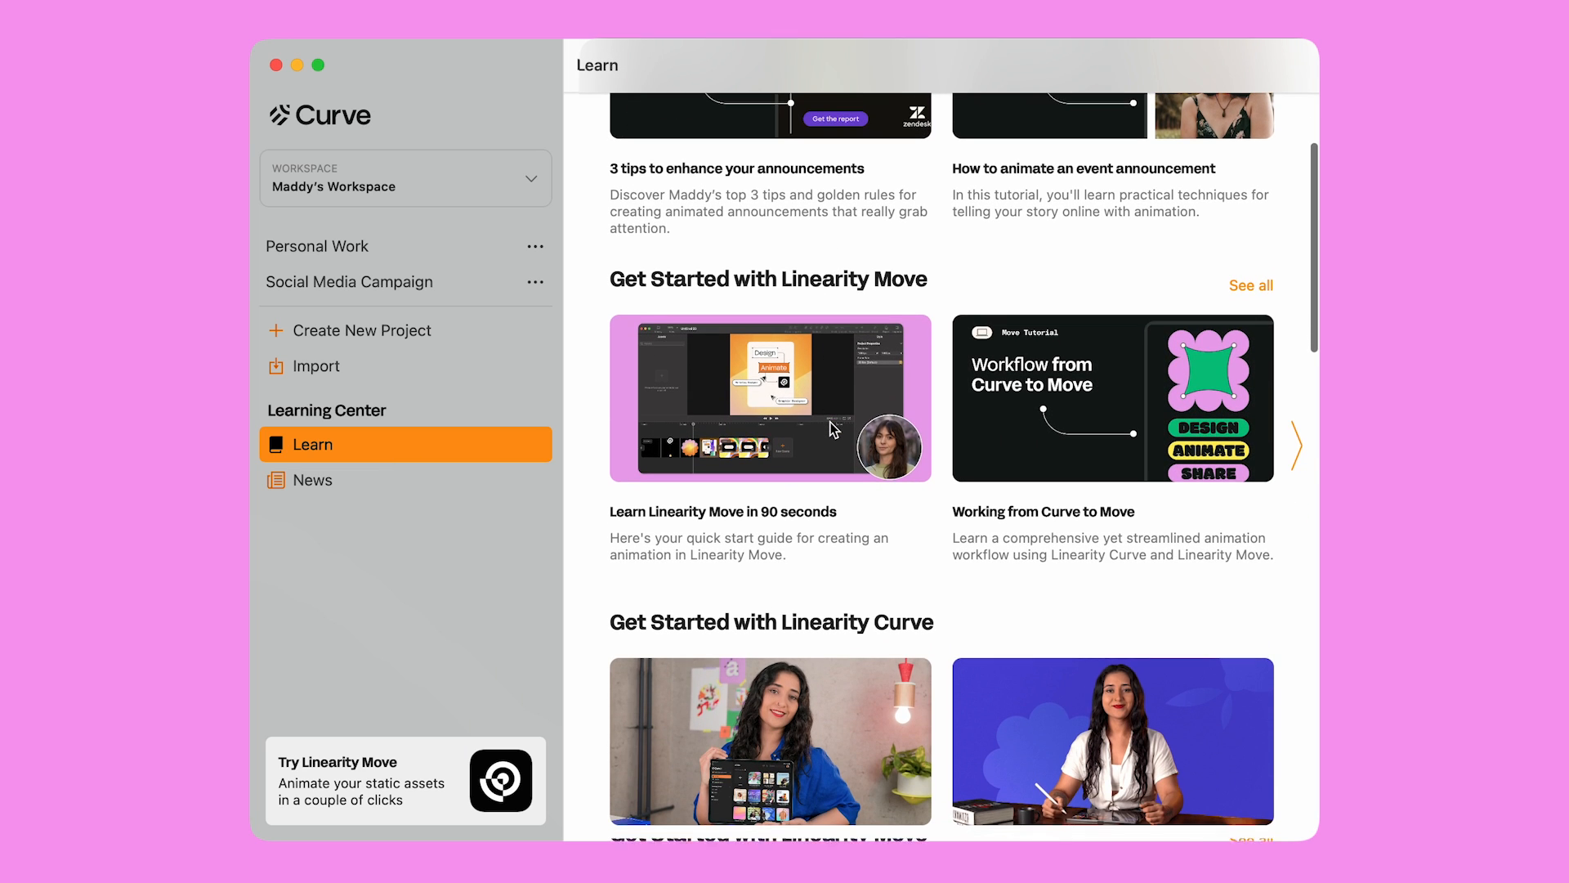
scroll(831, 429, "down", 9)
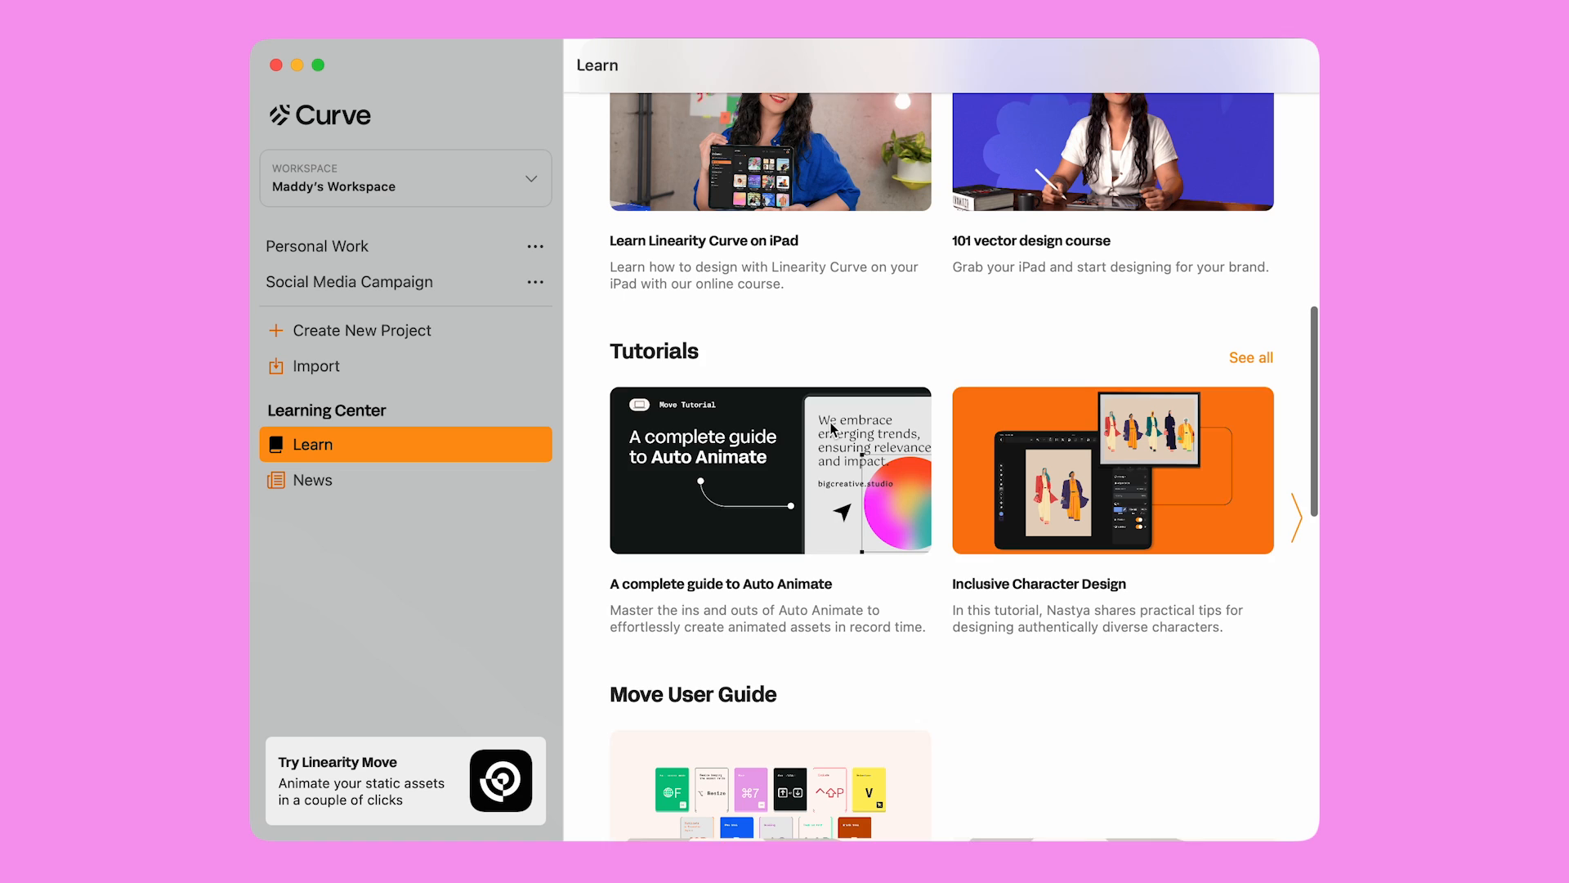
scroll(832, 430, "down", 13)
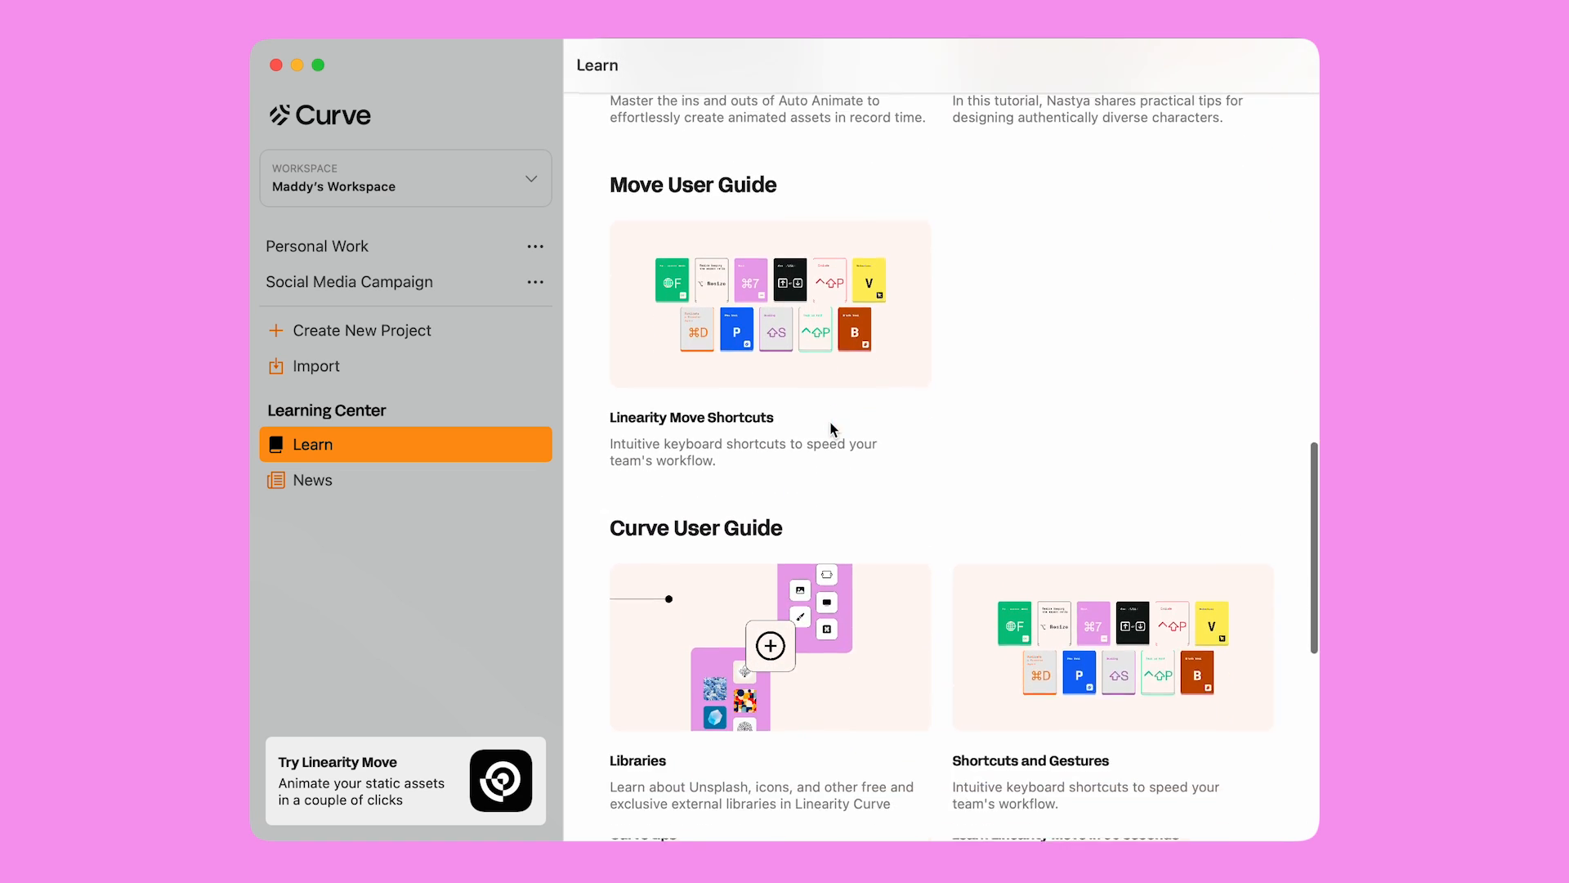
scroll(832, 431, "down", 5)
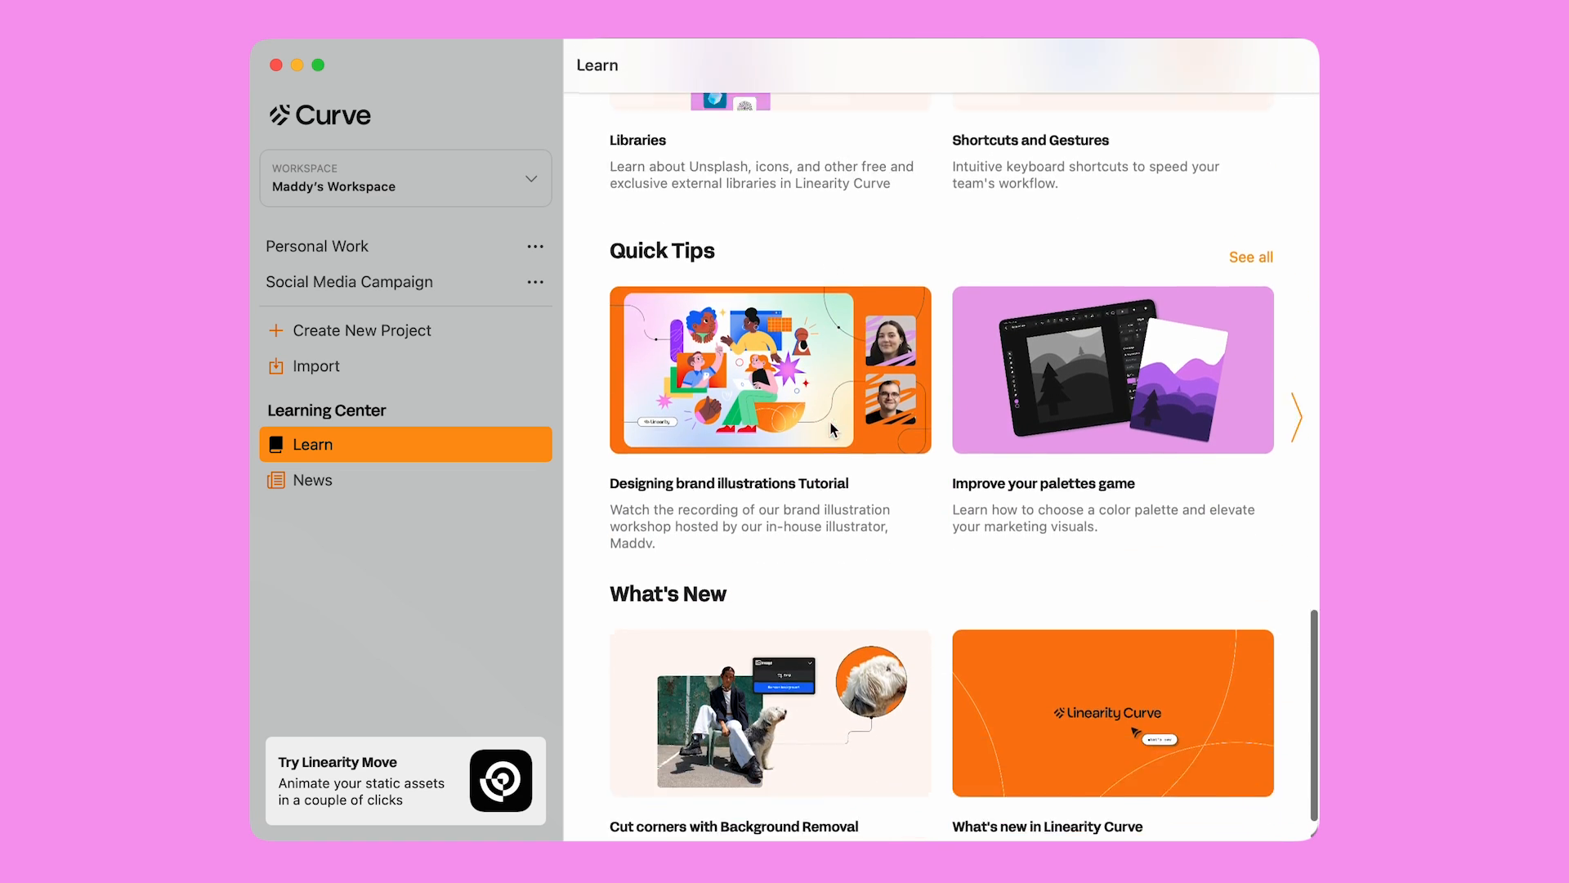